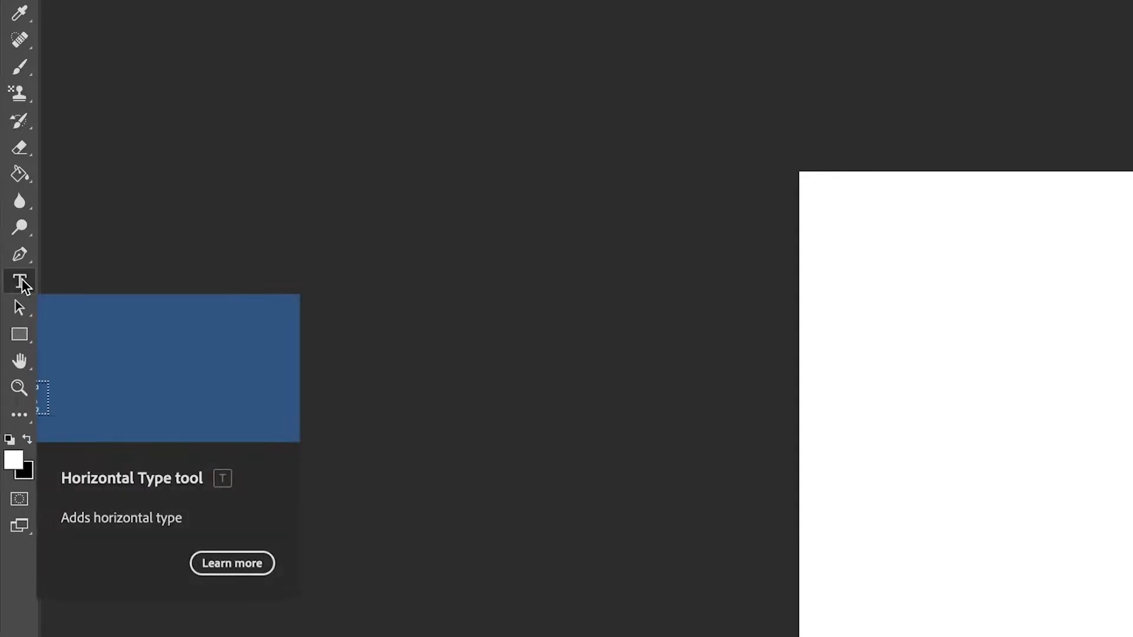
Add the text "SG" to the canvas in the raustila Regular font.
click(244, 41)
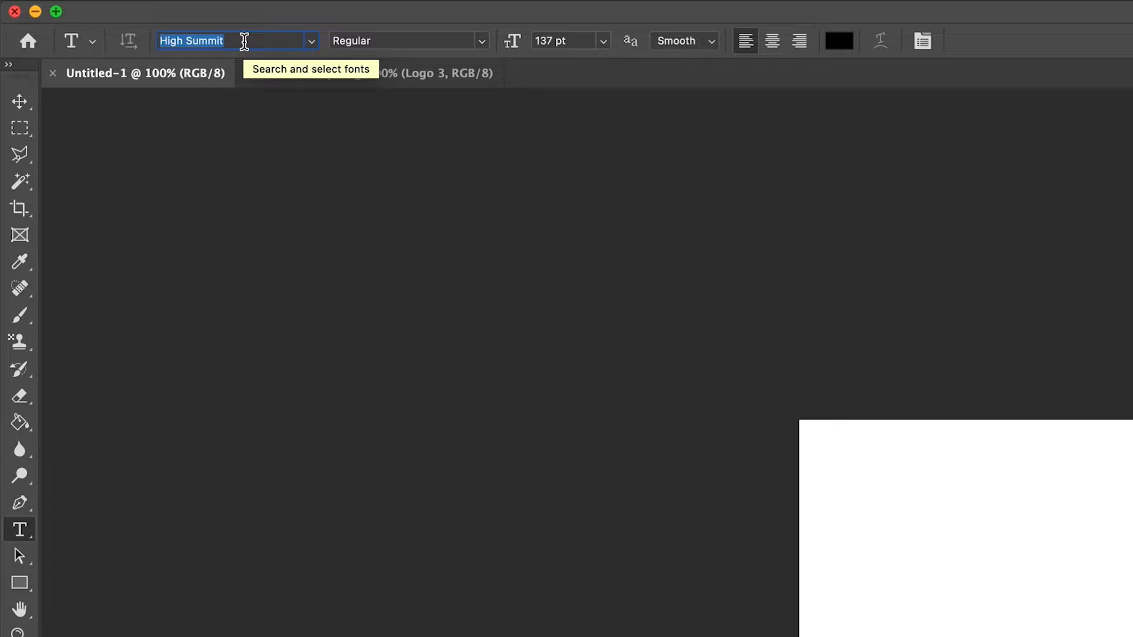
text(raustila)
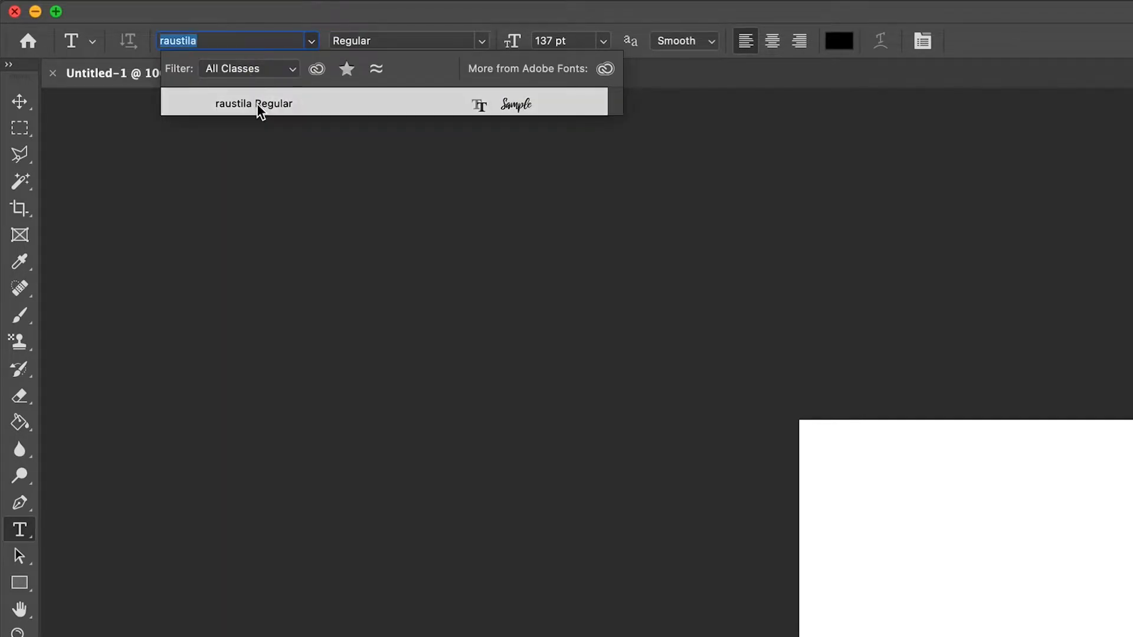
click(256, 104)
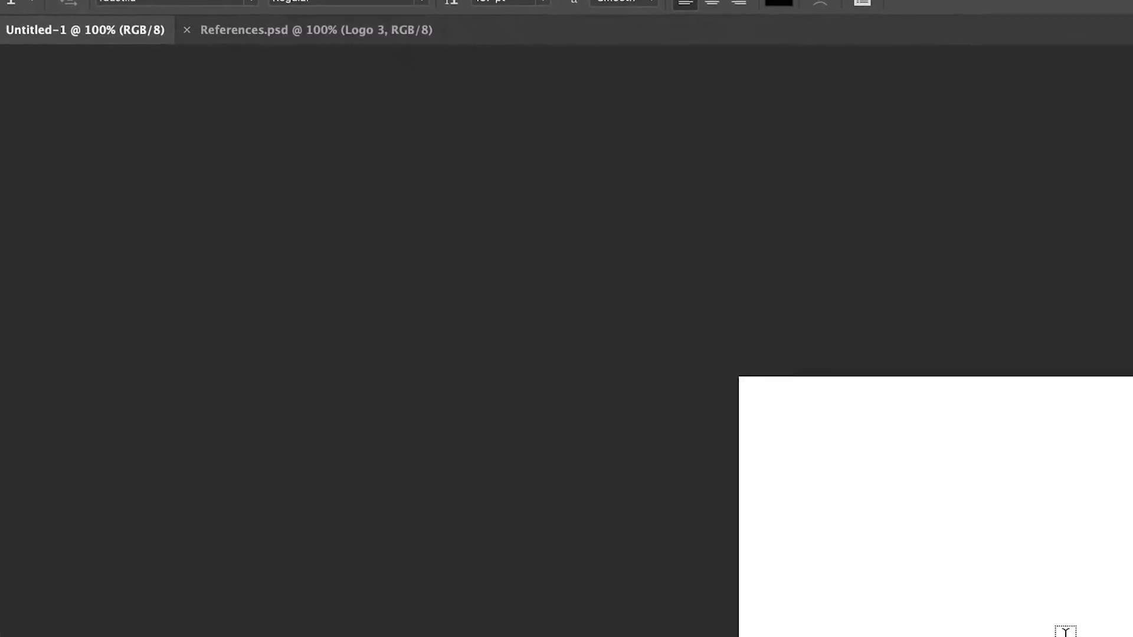
click(794, 490)
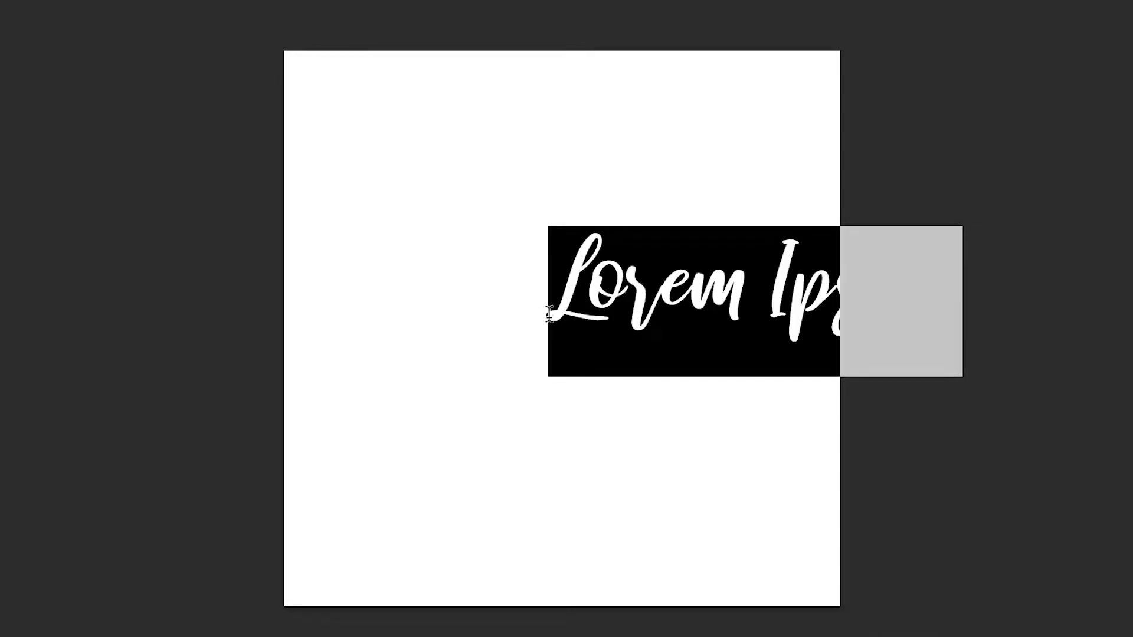
text(SG)
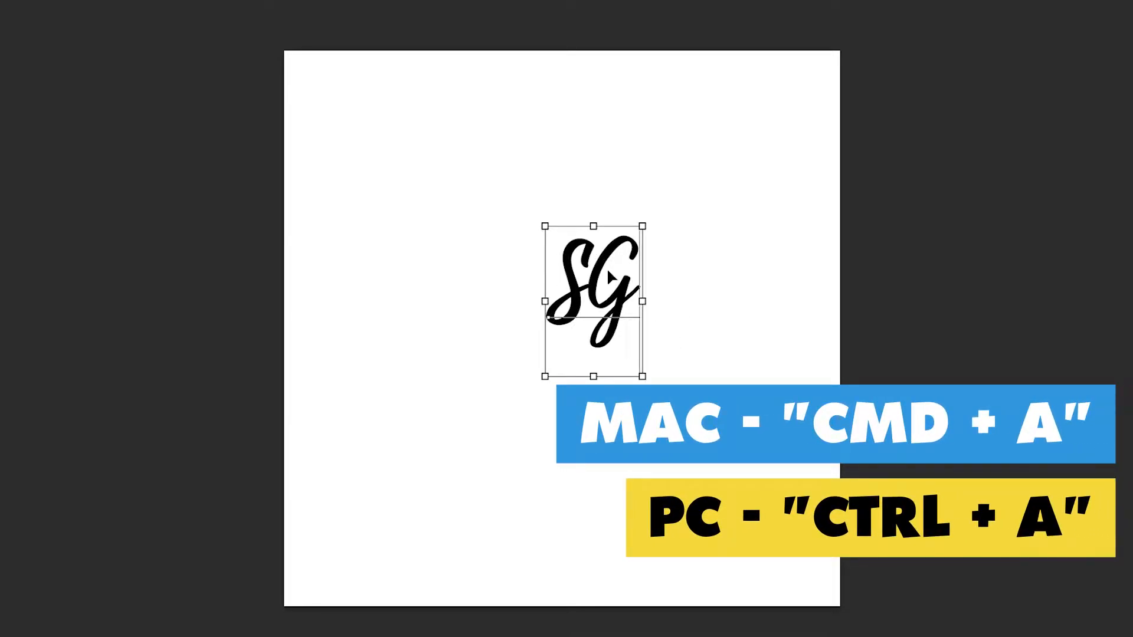
Enlarge the whole SG text to a font size of 490 pt.
key(ctrl+a)
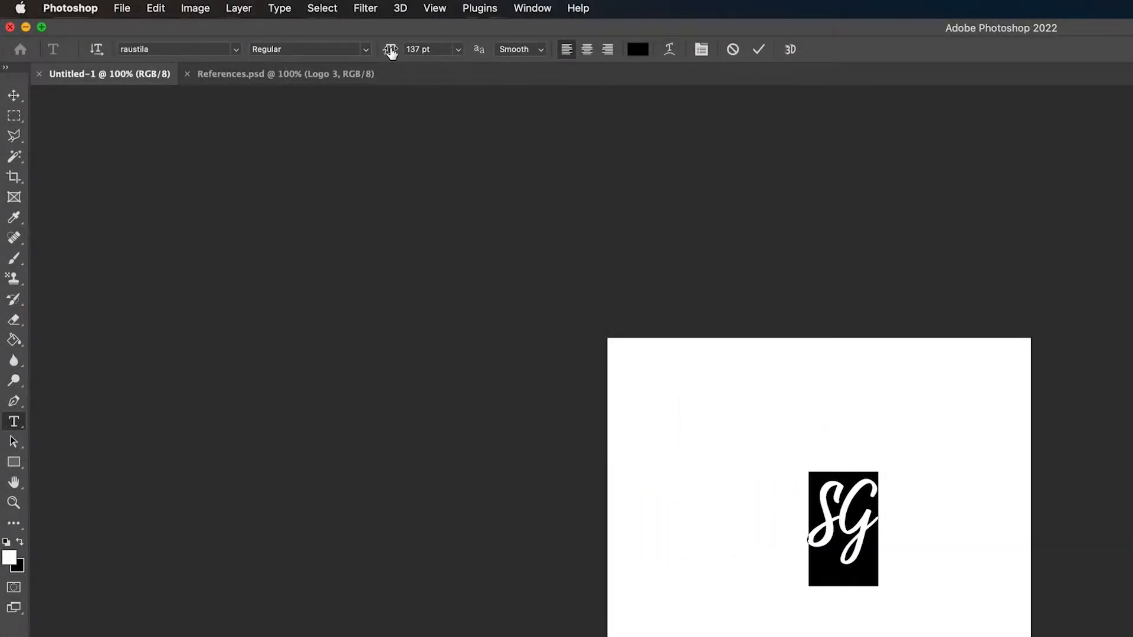
drag(388, 49, 566, 52)
drag(389, 50, 496, 47)
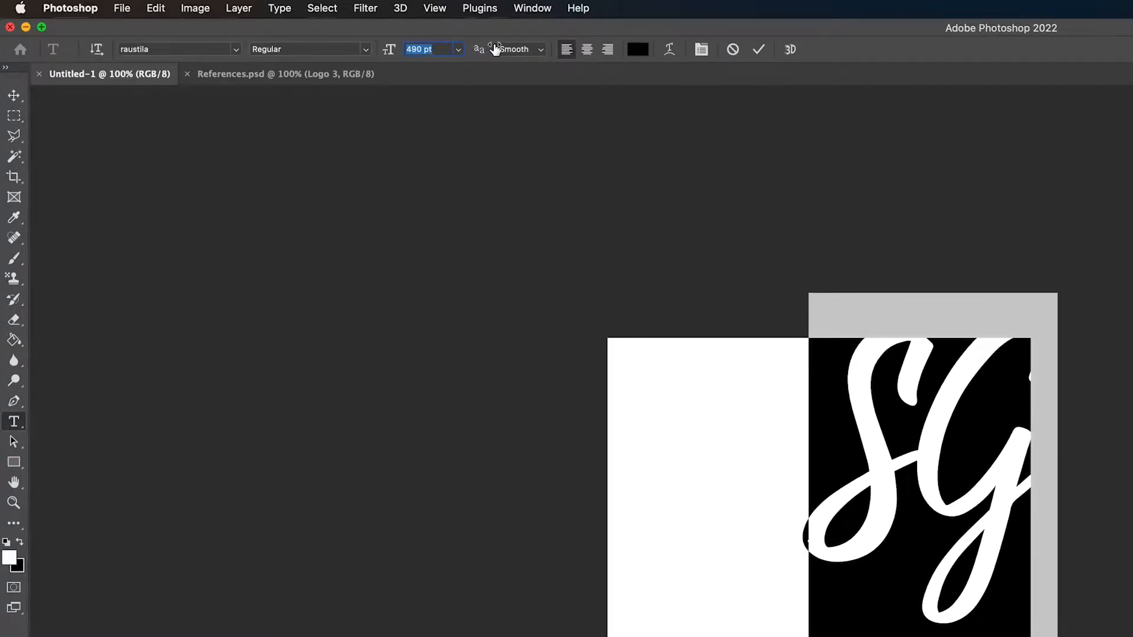
click(759, 50)
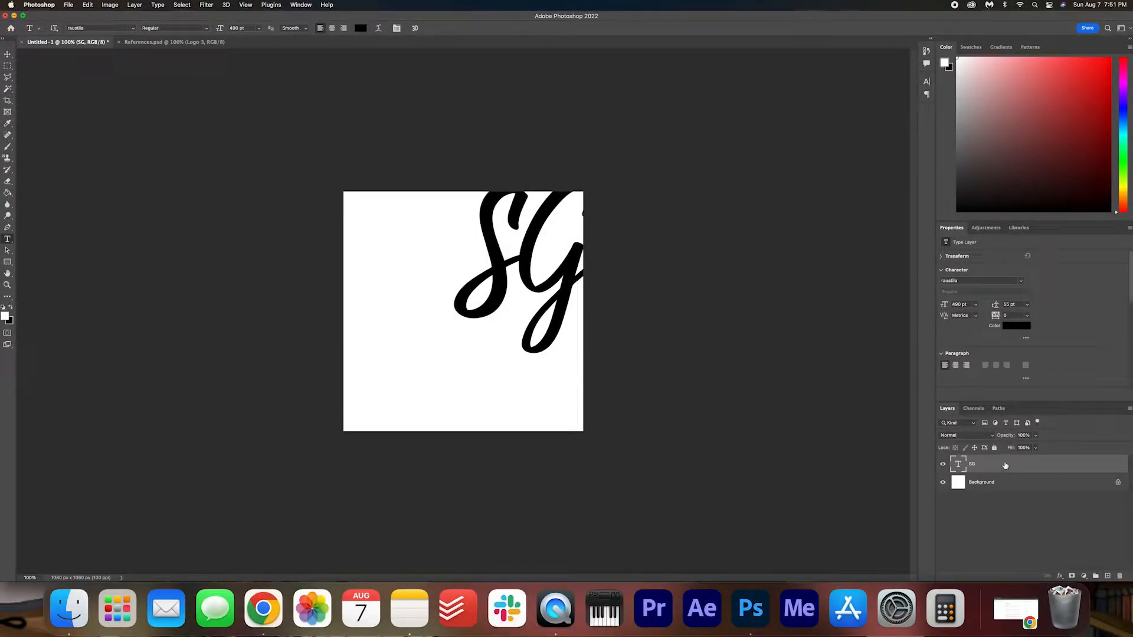
Transform the SG text layer, scaling it to 117% and centring the letters on the canvas.
key(super+t)
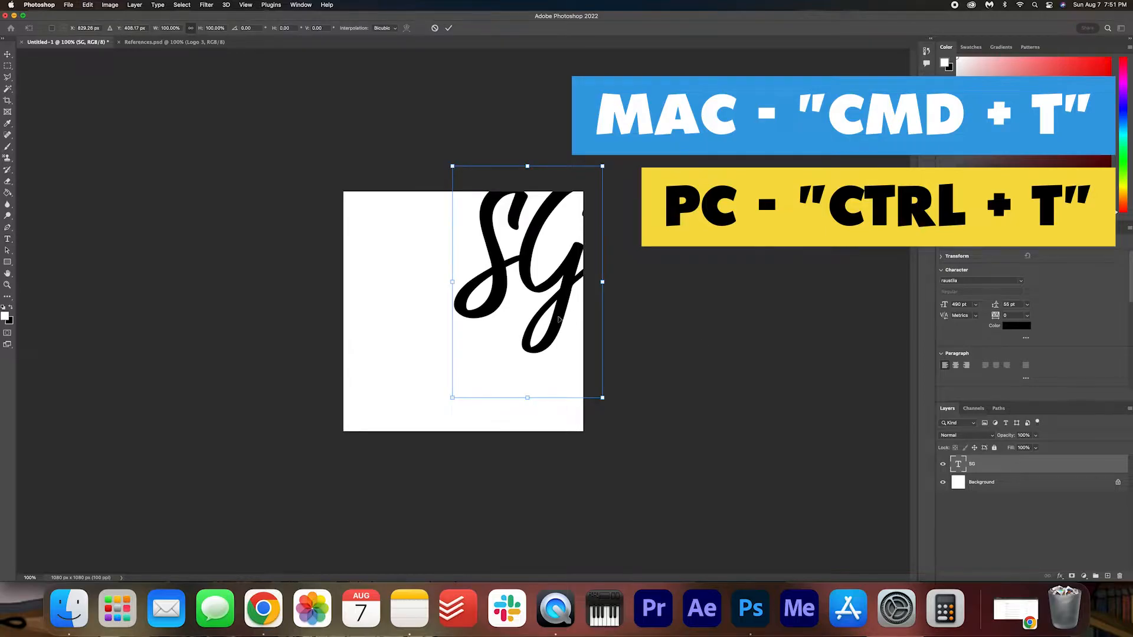
drag(523, 248, 458, 280)
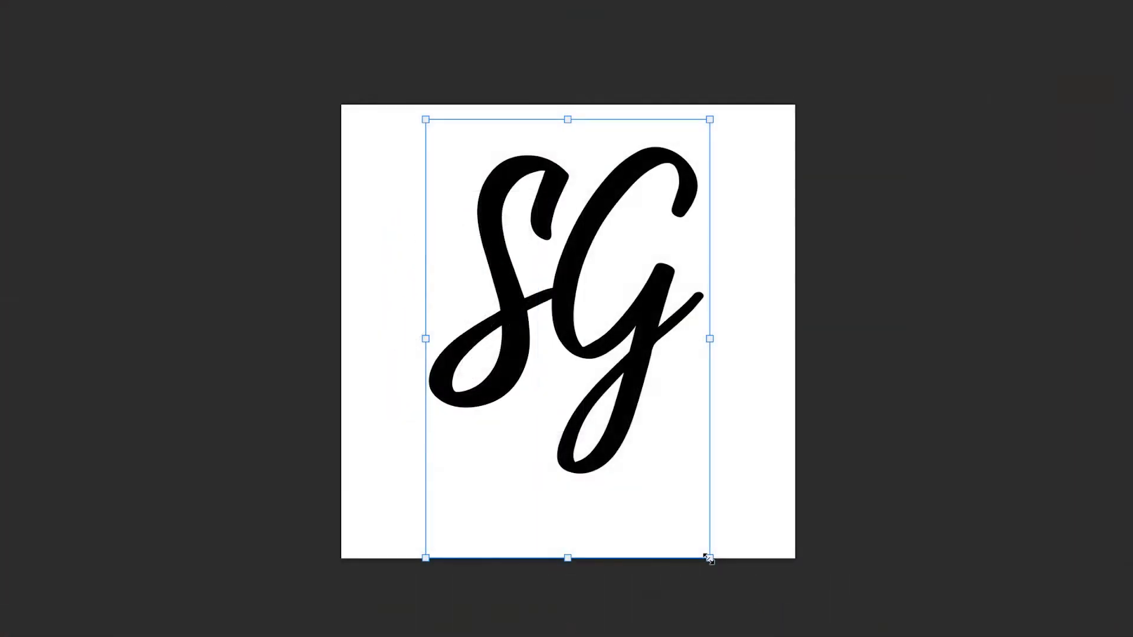
drag(539, 430, 550, 443)
drag(732, 583, 802, 596)
drag(702, 437, 671, 423)
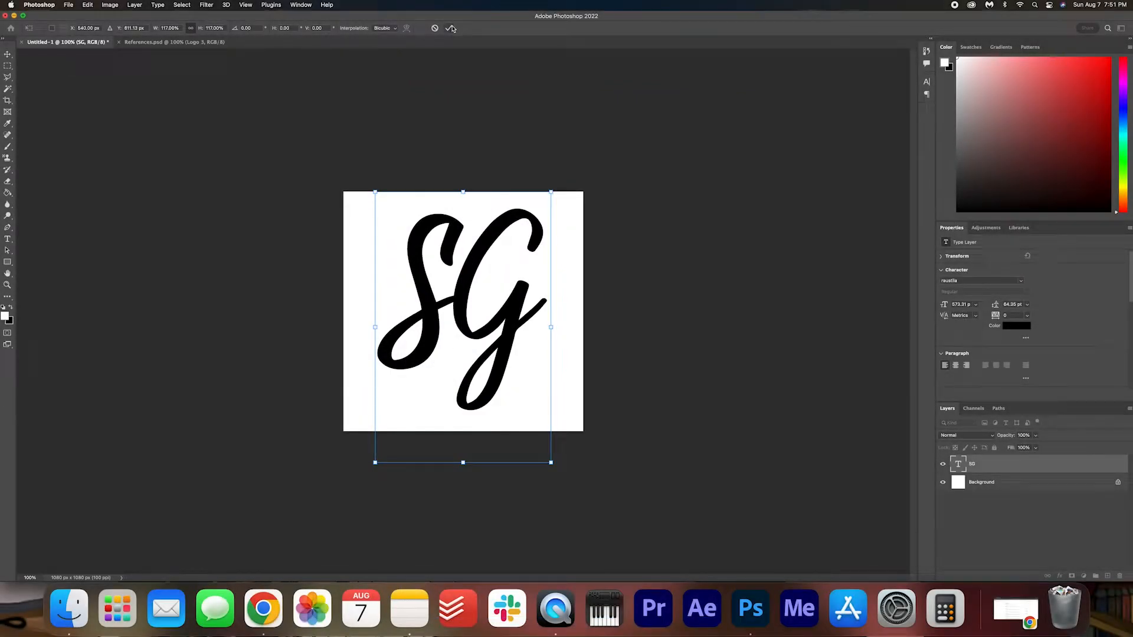
click(450, 28)
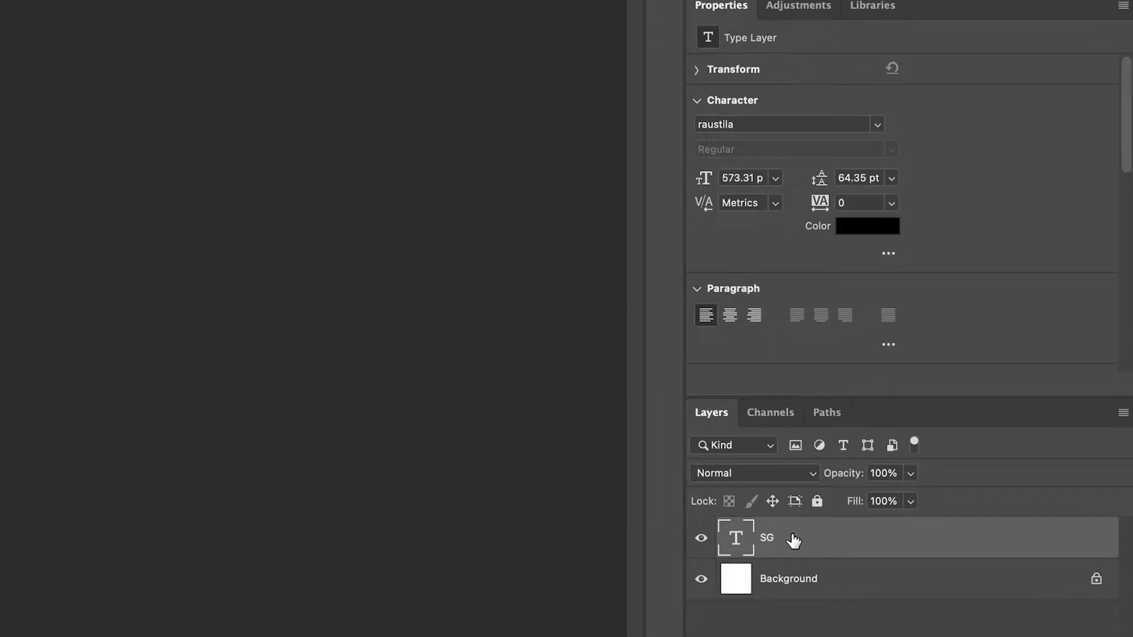
Rasterize the SG text layer and cut a thin horizontal strip out of the letters just above their middle.
right_click(793, 538)
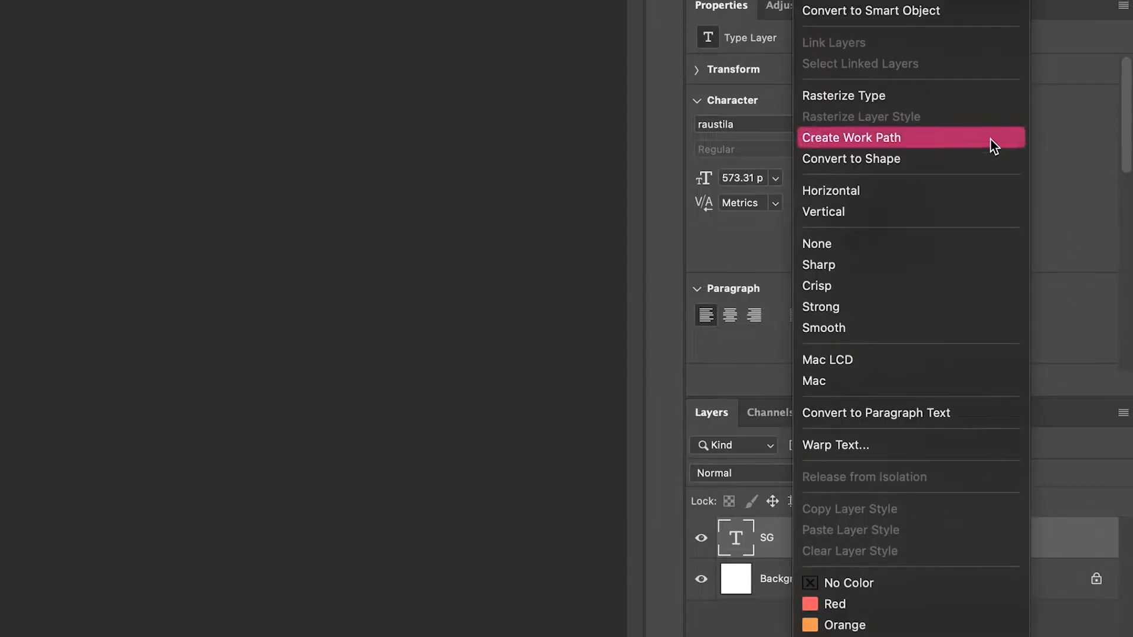
click(928, 95)
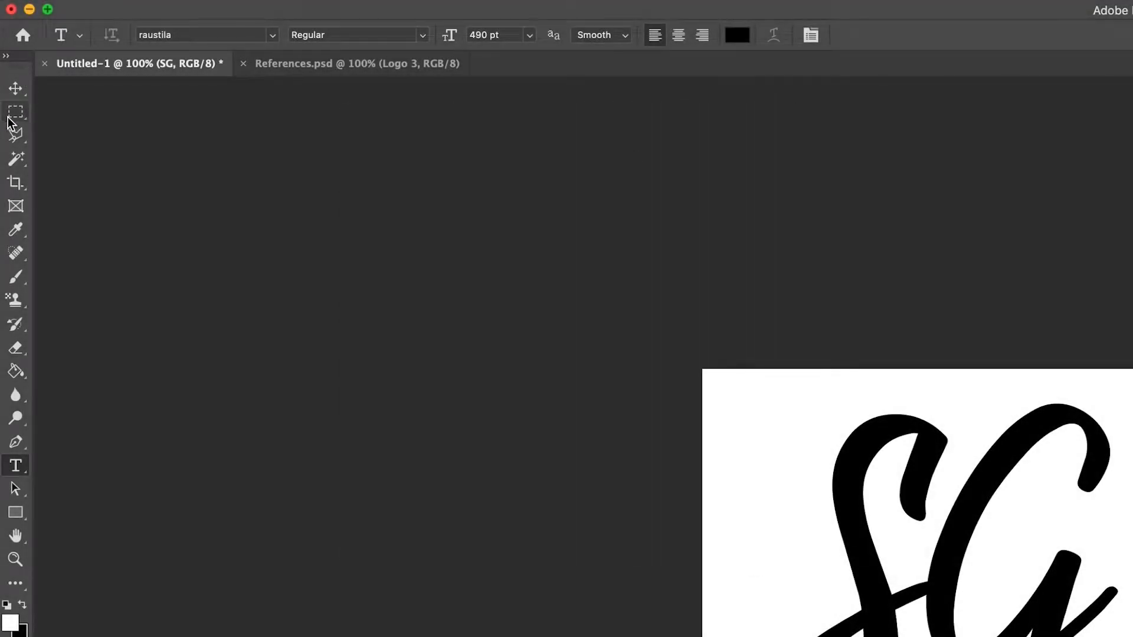
click(19, 119)
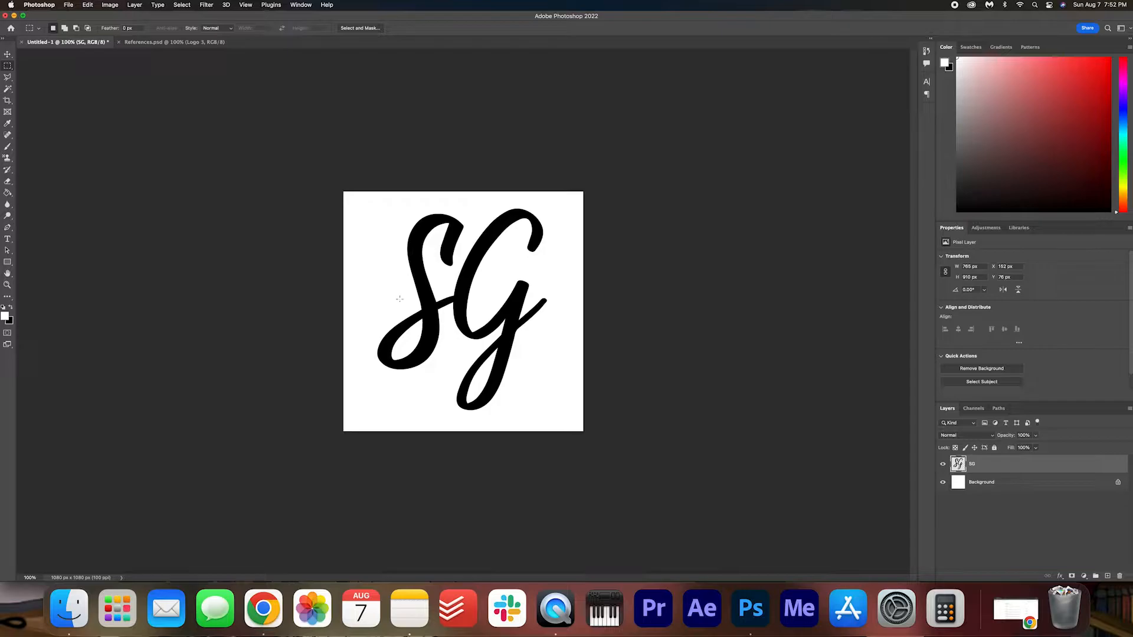
drag(400, 299, 414, 298)
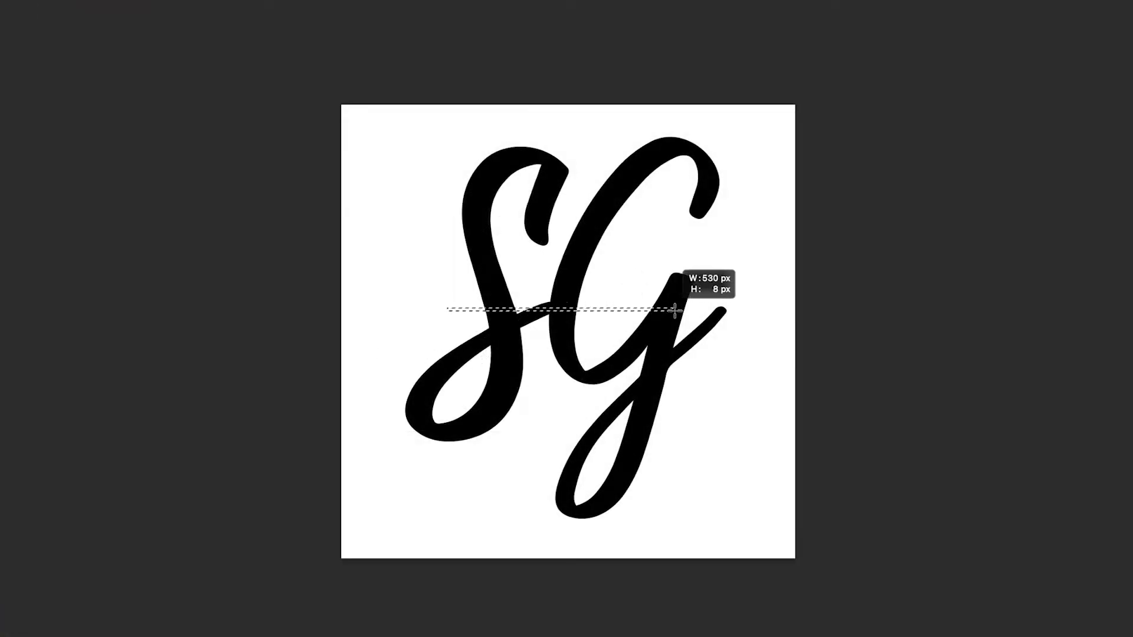
drag(674, 308, 703, 305)
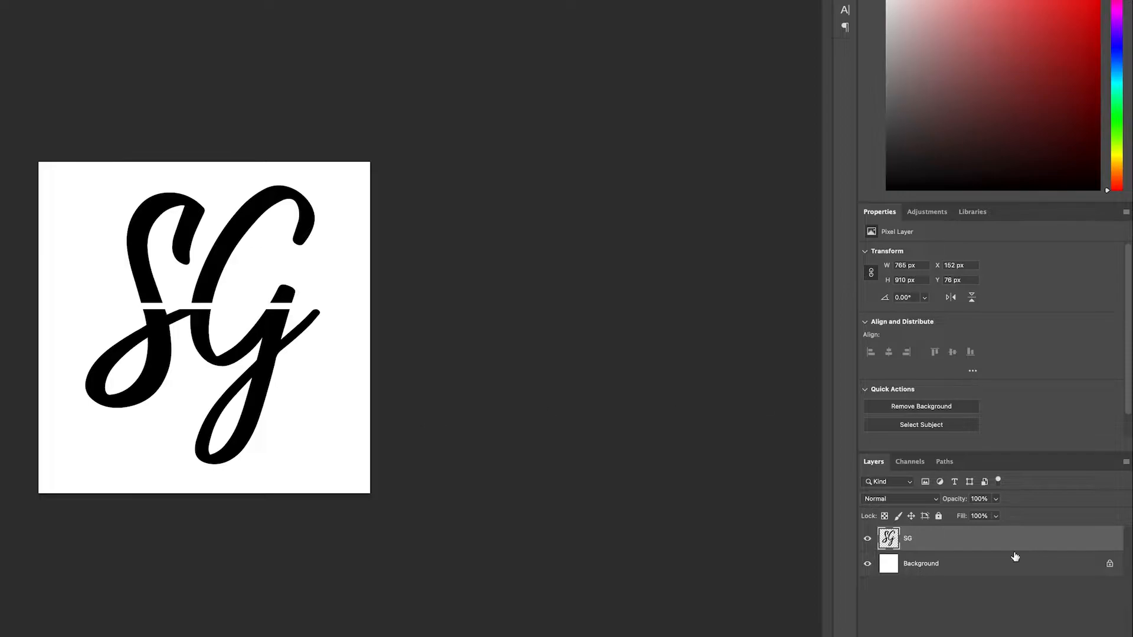
Duplicate the SG layer as "Top" and rename the original layer "Bot".
right_click(931, 540)
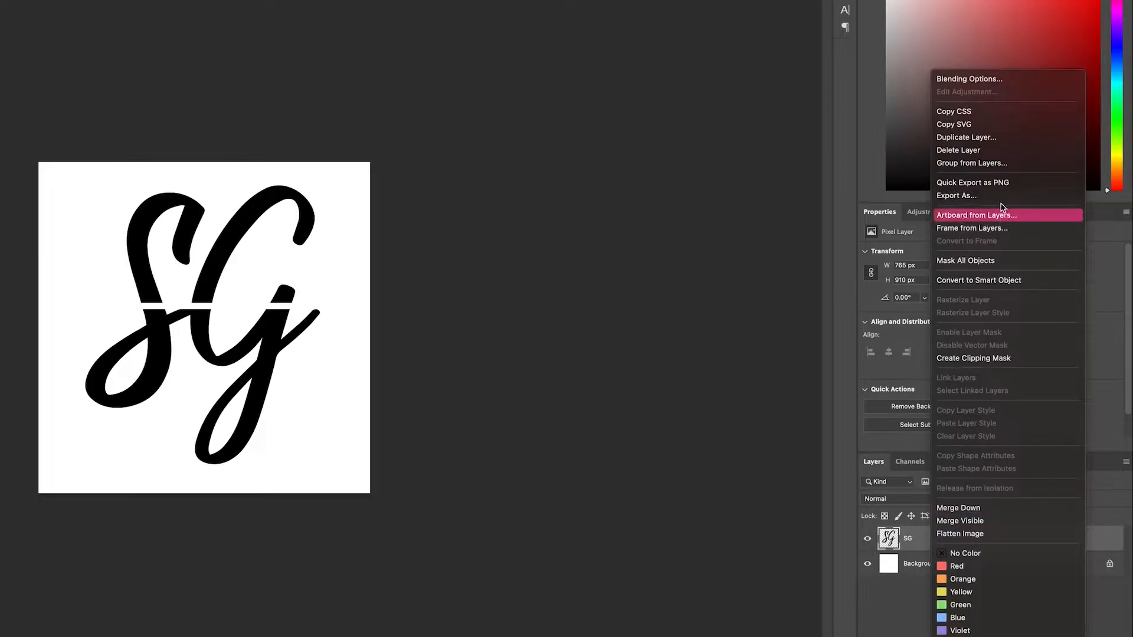
click(1014, 138)
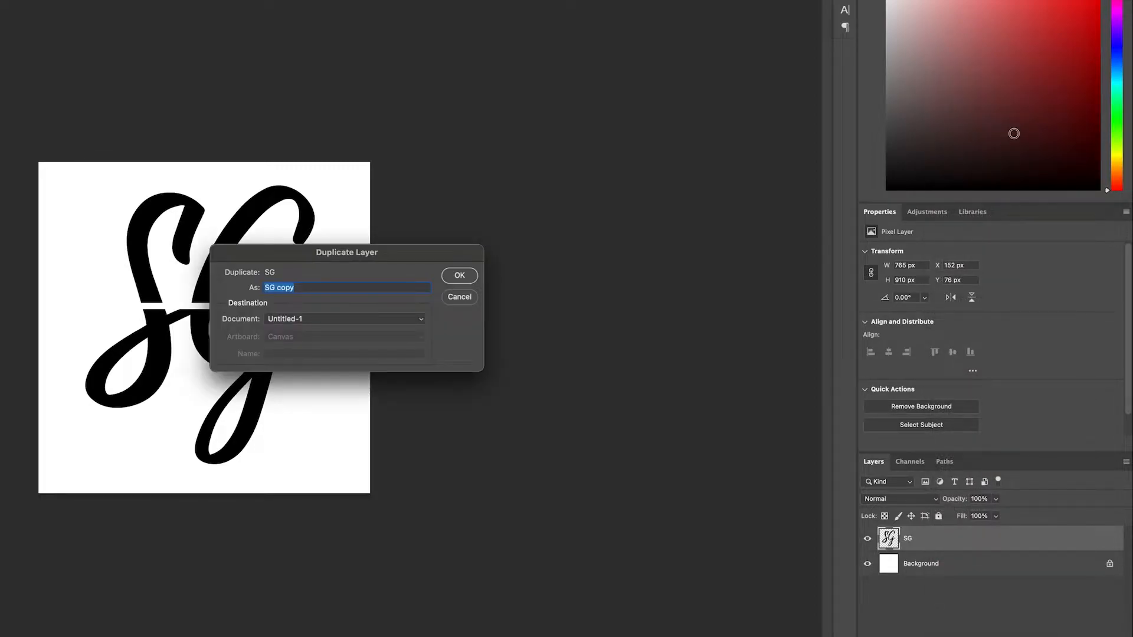
text(Top)
key(Return)
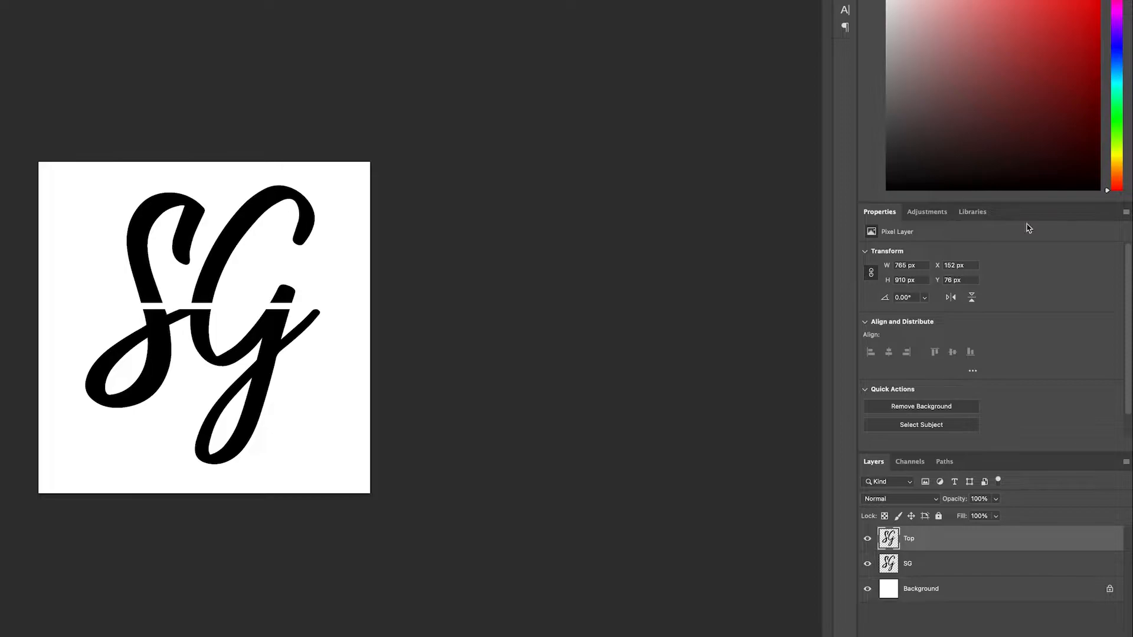
double_click(909, 565)
text(Bot)
key(Return)
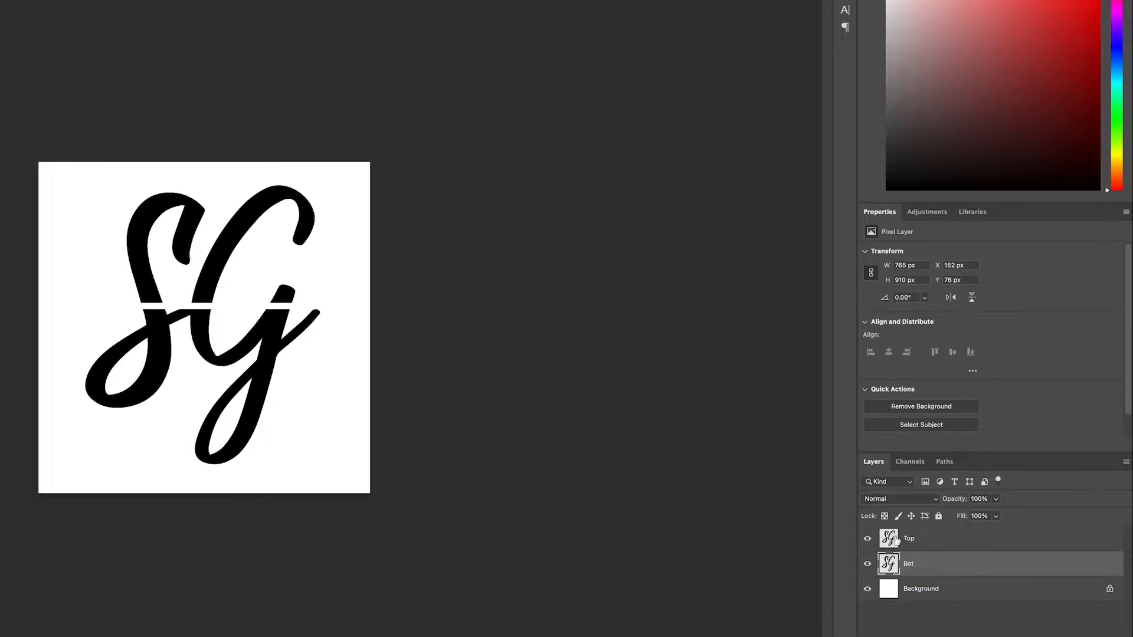
Hide the Bot layer and delete the part of the Top layer's letters below the gap.
click(867, 564)
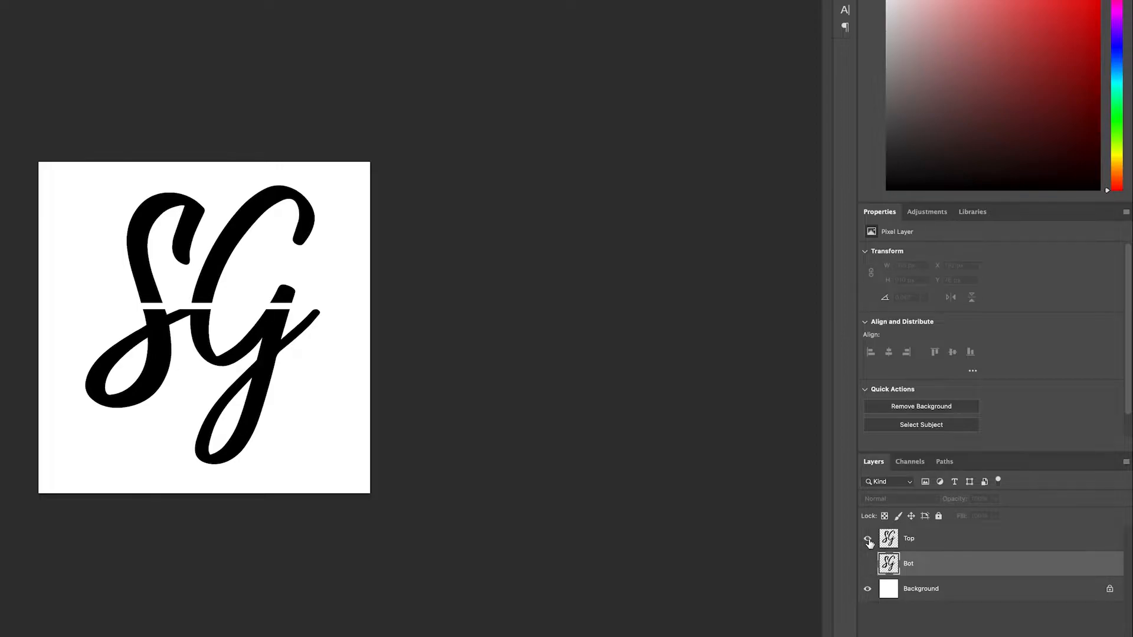
click(914, 542)
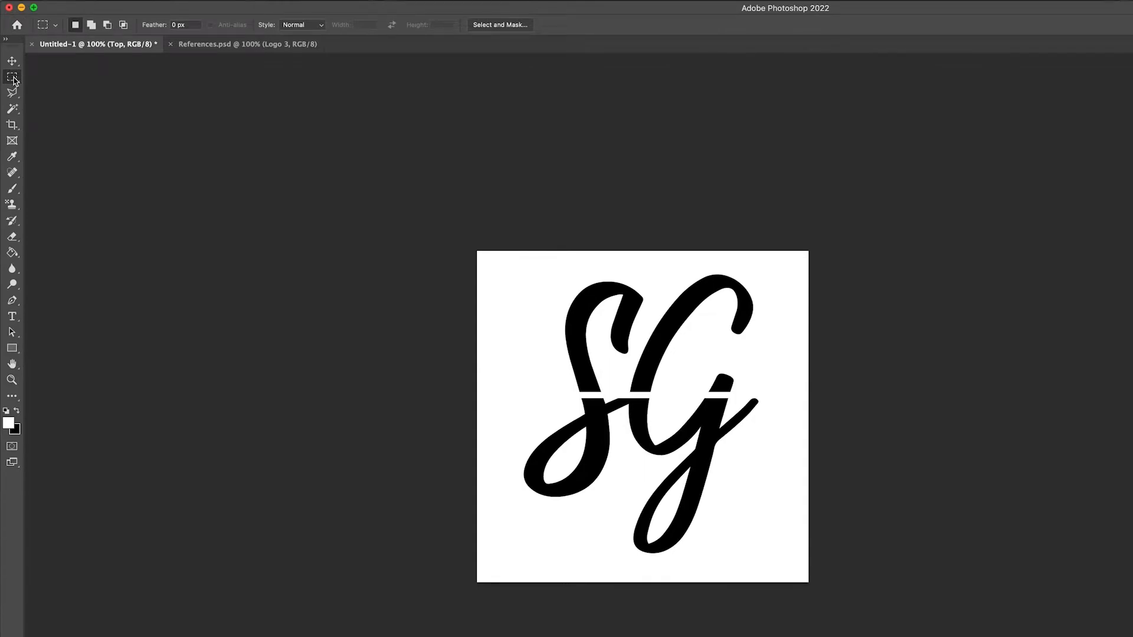
drag(487, 395, 851, 565)
key(Delete)
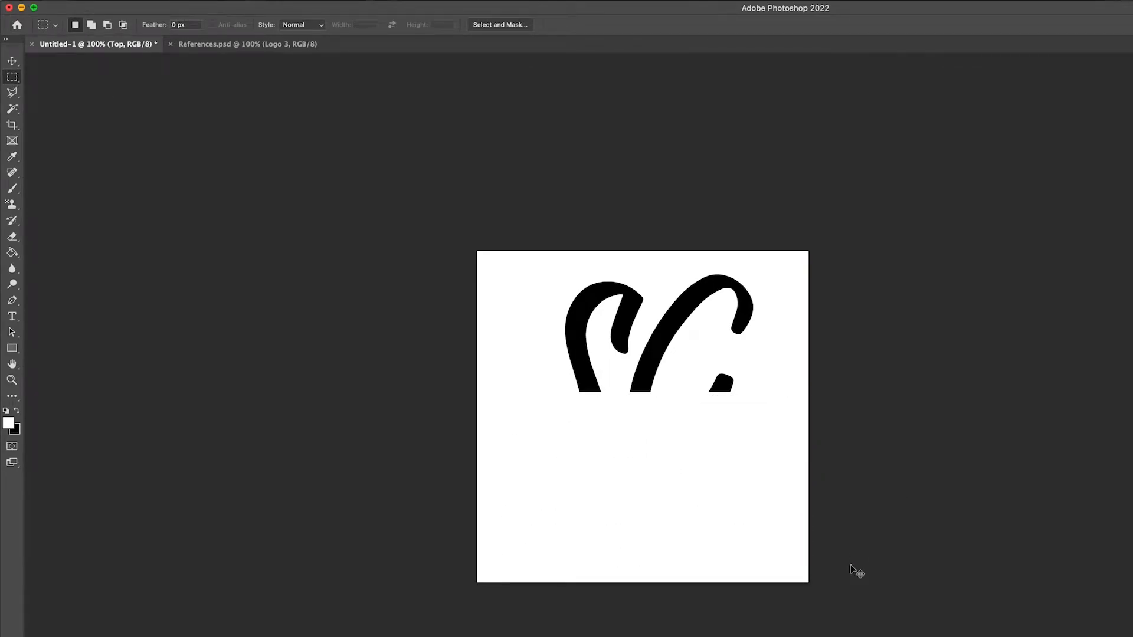
key(super+d)
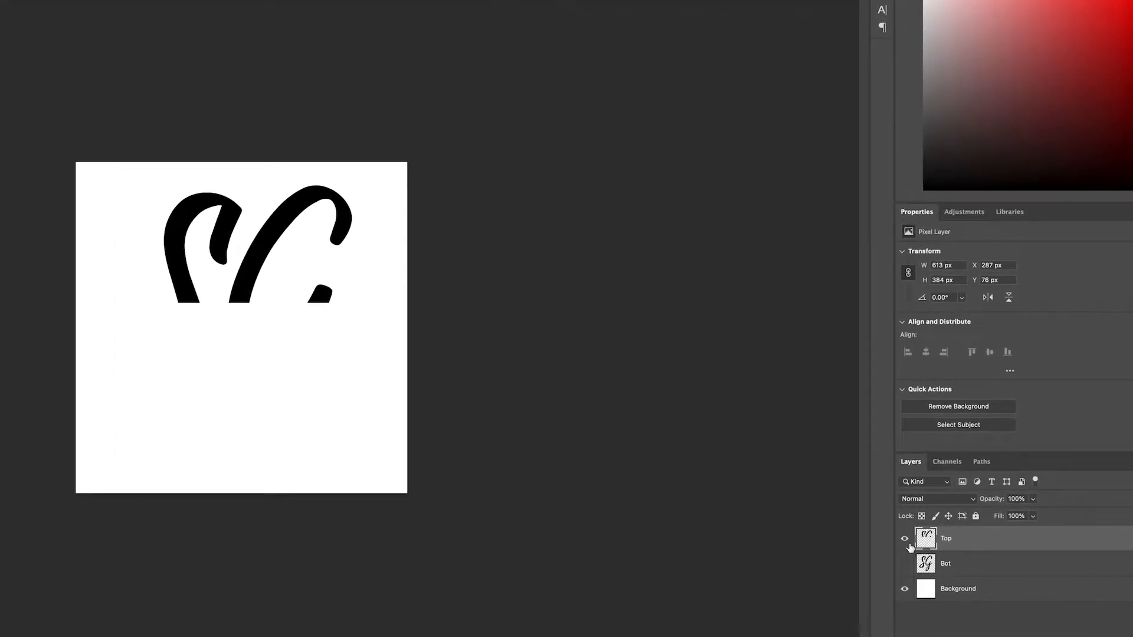
With only Bot shown above the background, delete its letter parts above the gap, and make Top visible again.
click(904, 540)
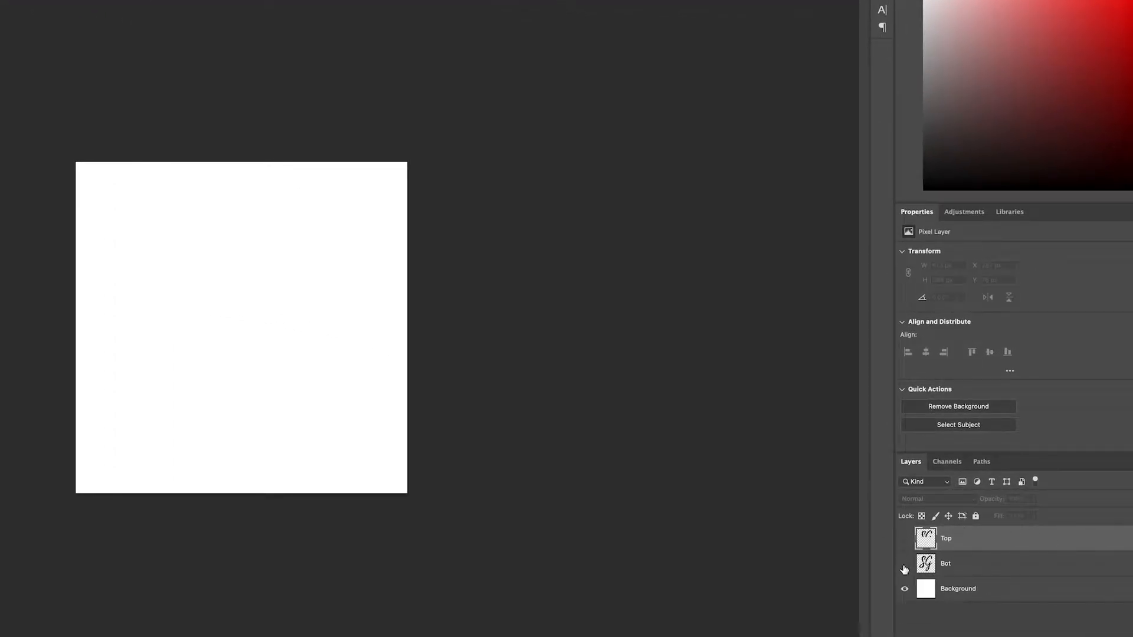
click(905, 563)
click(963, 570)
mouse_move(45, 156)
mouse_down()
mouse_move(207, 149)
mouse_move(495, 306)
mouse_up()
key(Delete)
key(ctrl+d)
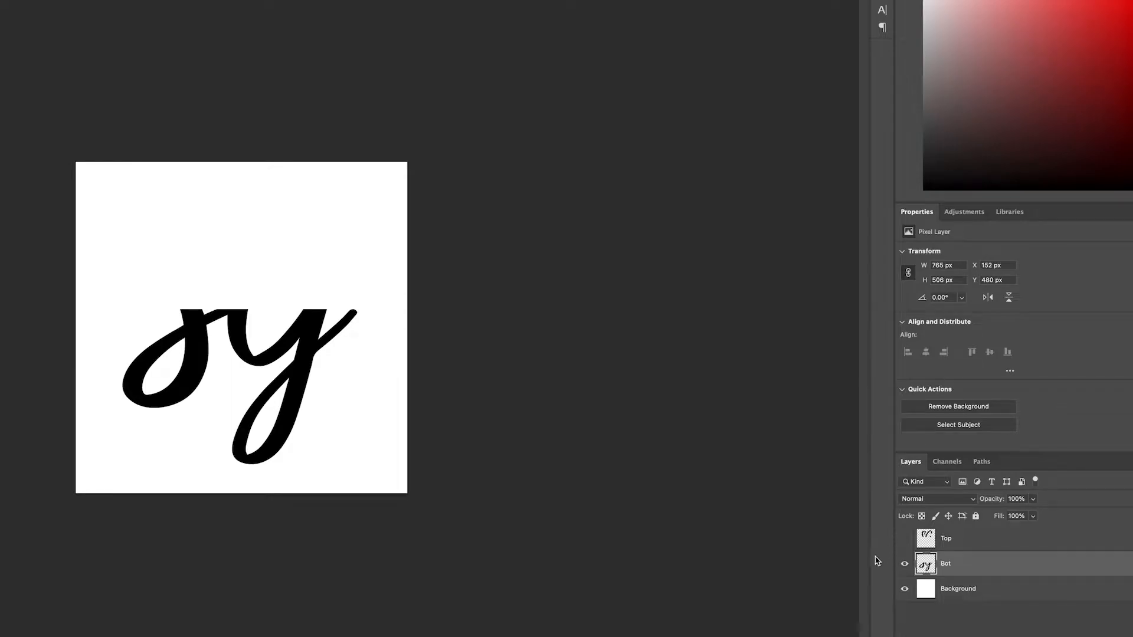
click(905, 540)
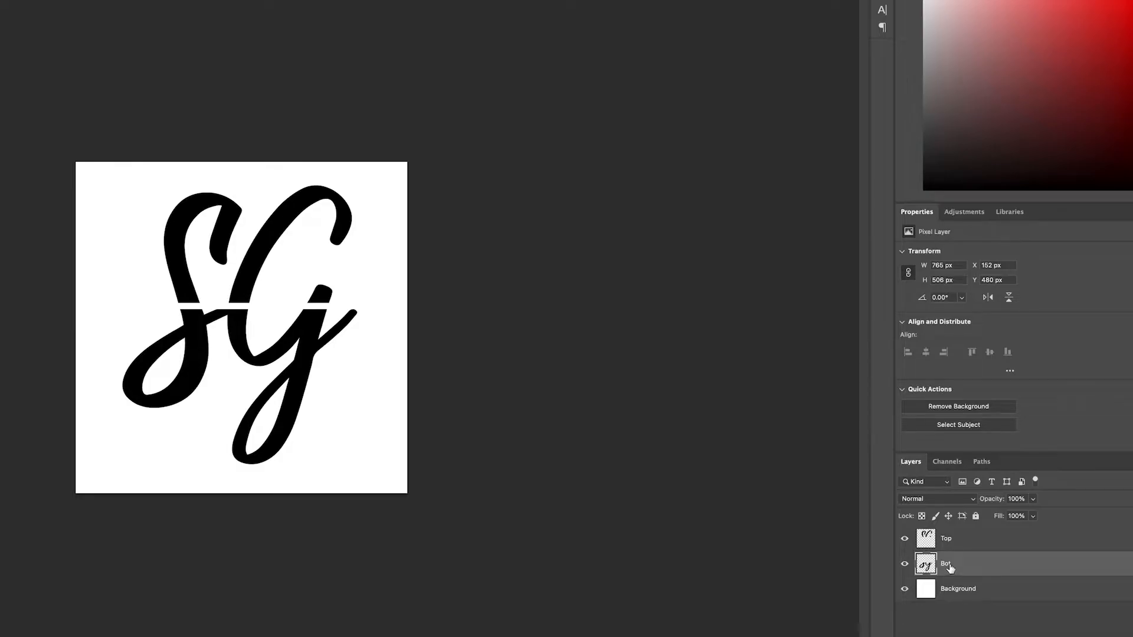
Move the Bot layer straight down to Y 512 px to widen the gap between the letter halves.
key(ctrl+t)
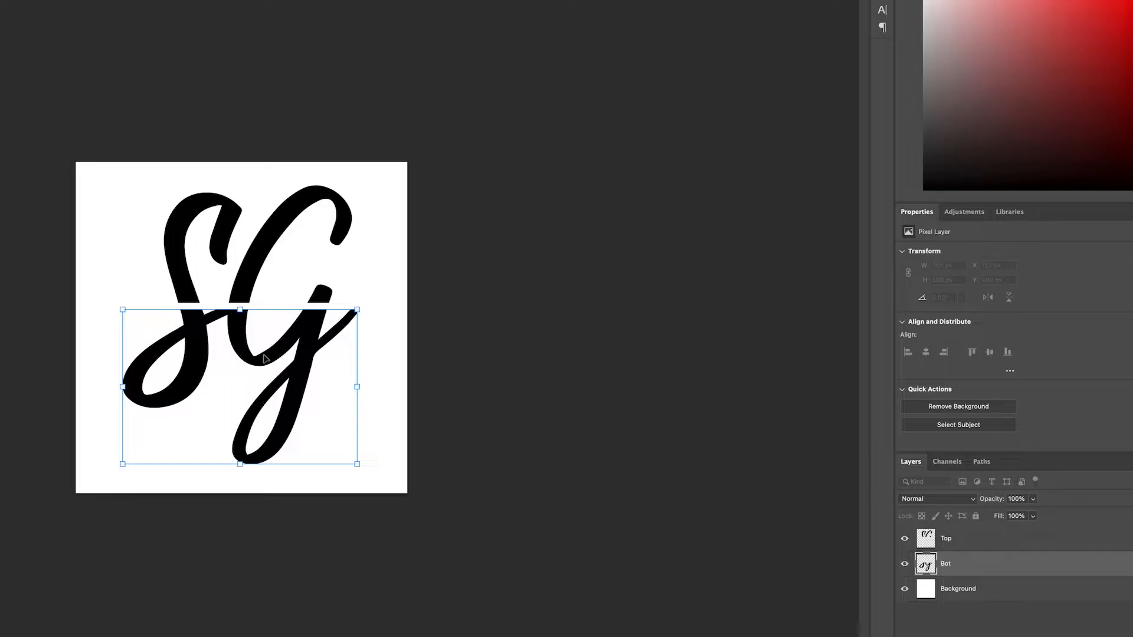
key(Down)
key(Down)
key(Down)
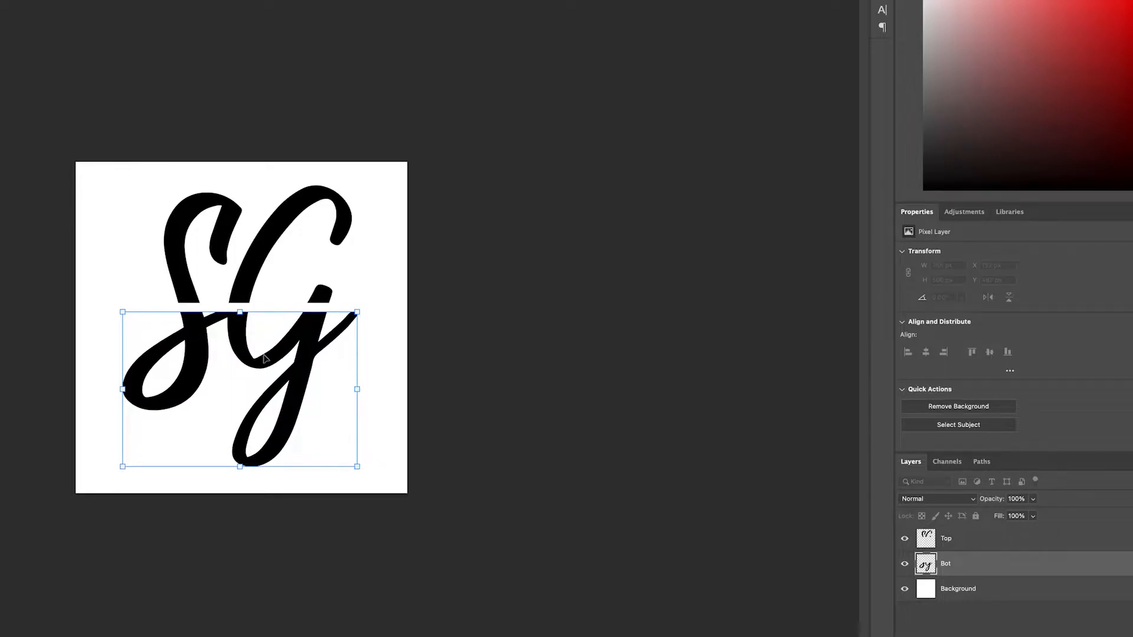
key(Down)
key(Down)
key(Down)
key(Down)
key(Down)
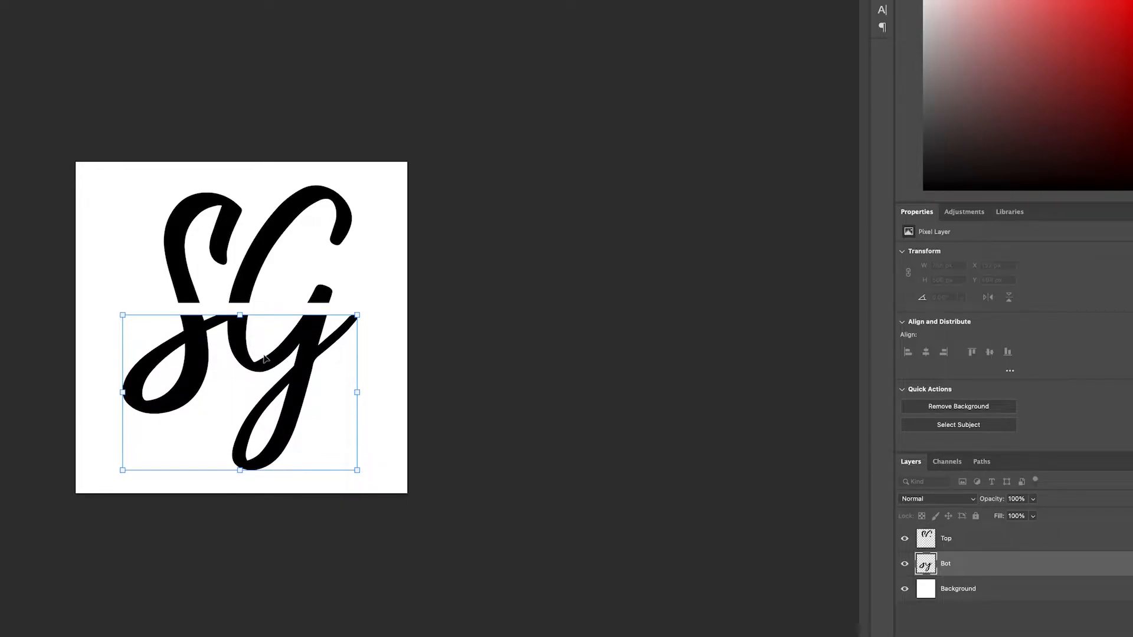
key(Down)
key(Down)
key(Down)
key(Down)
key(Down)
key(Down)
key(Down)
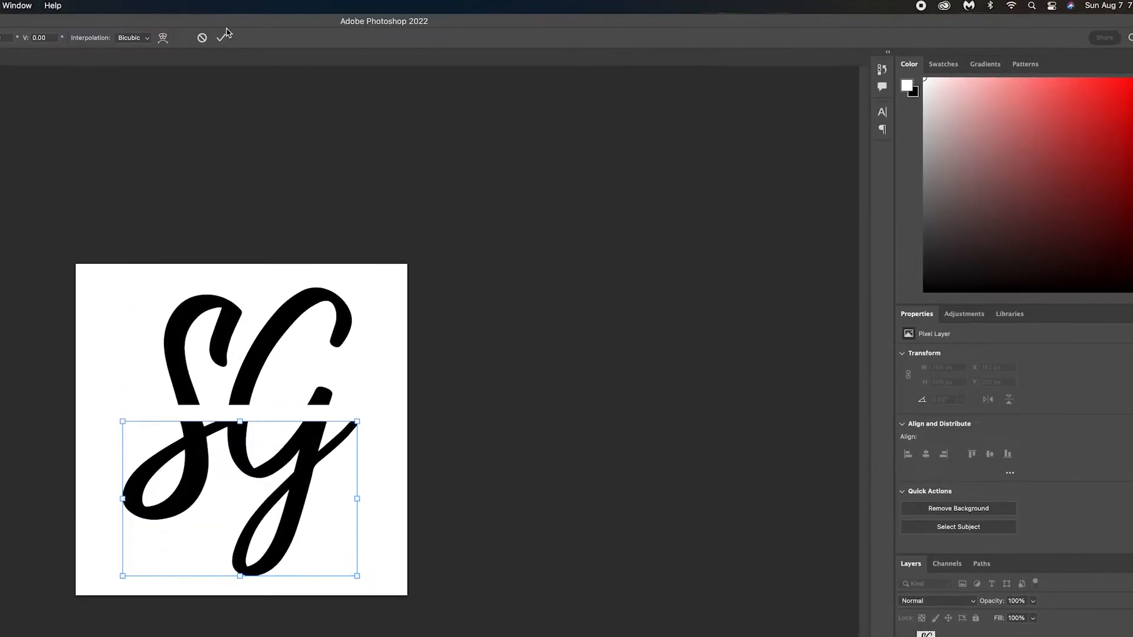
click(222, 39)
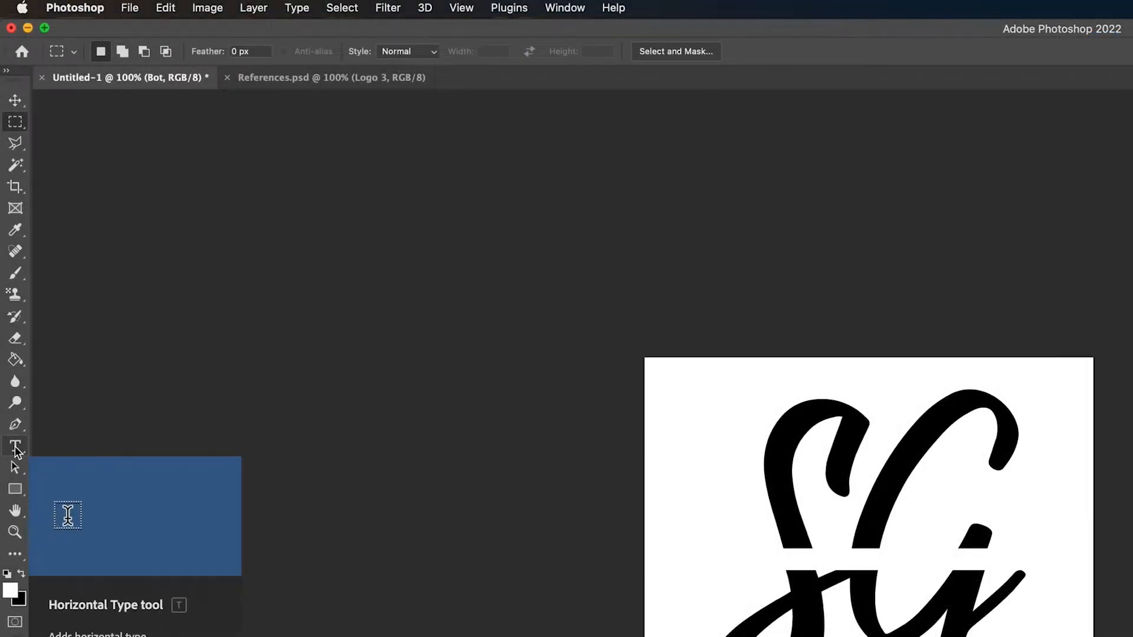
Set the Type tool's font to Montserrat Medium.
click(15, 448)
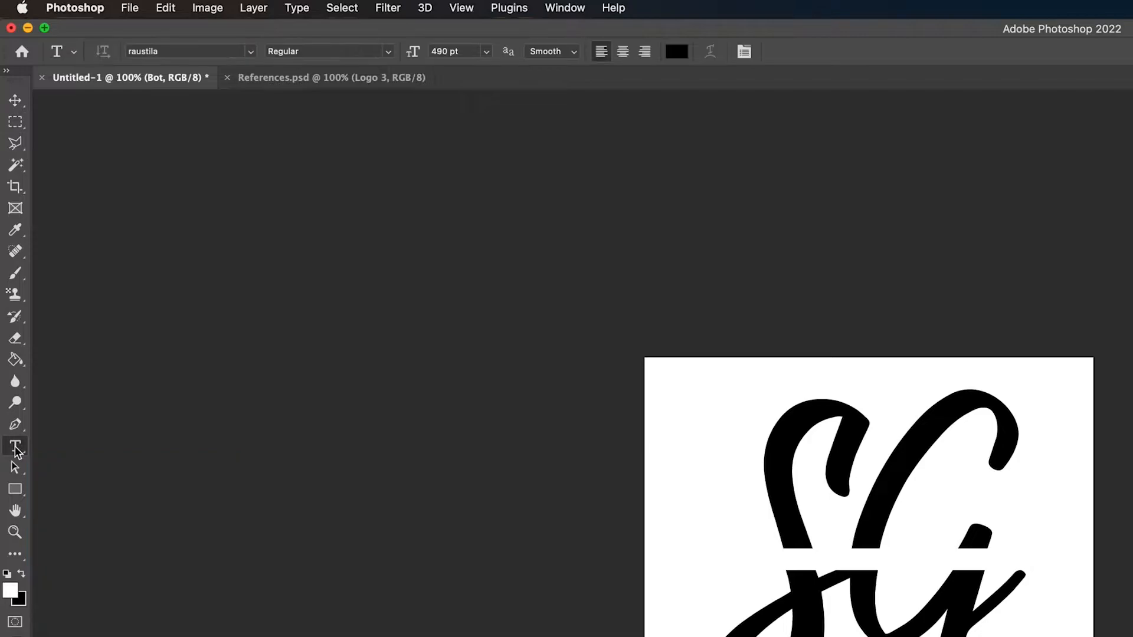
click(194, 51)
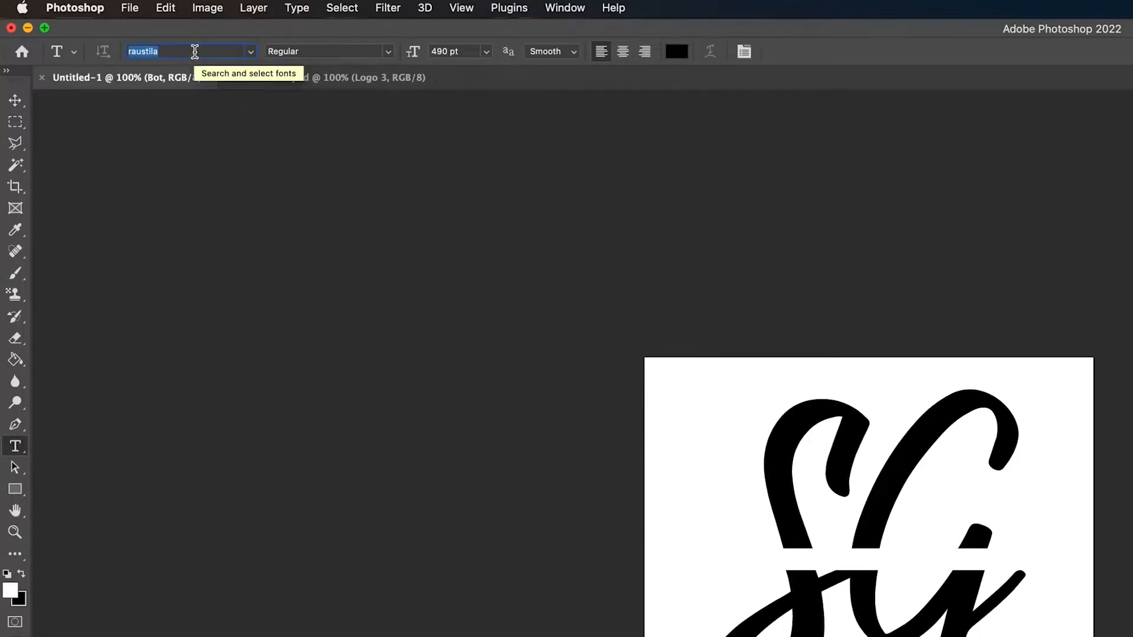
text(mont)
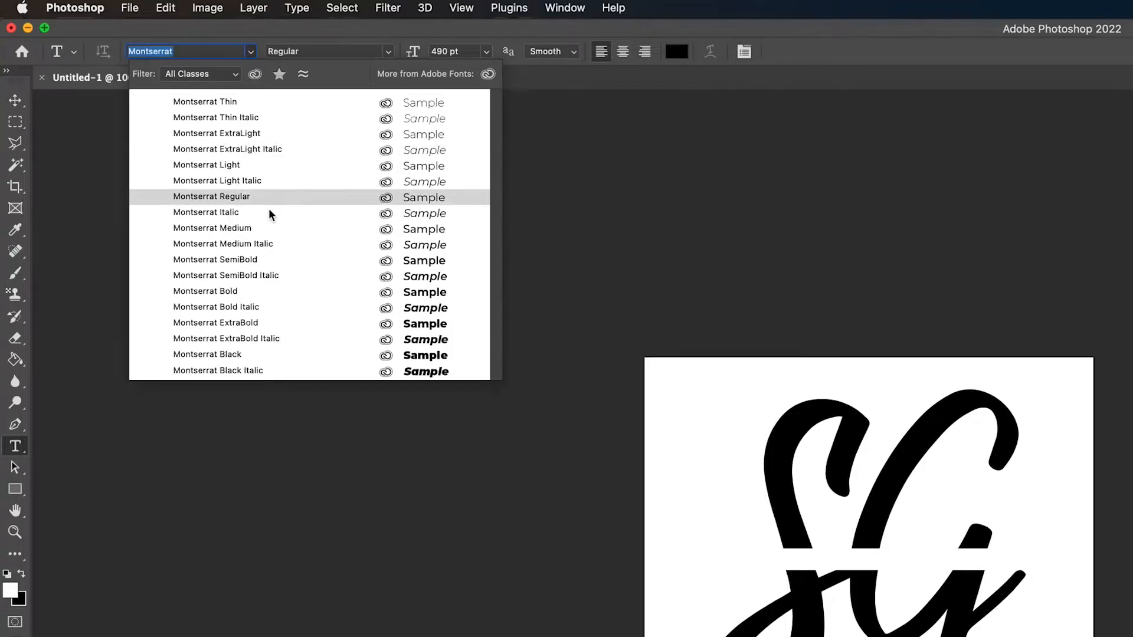
click(254, 228)
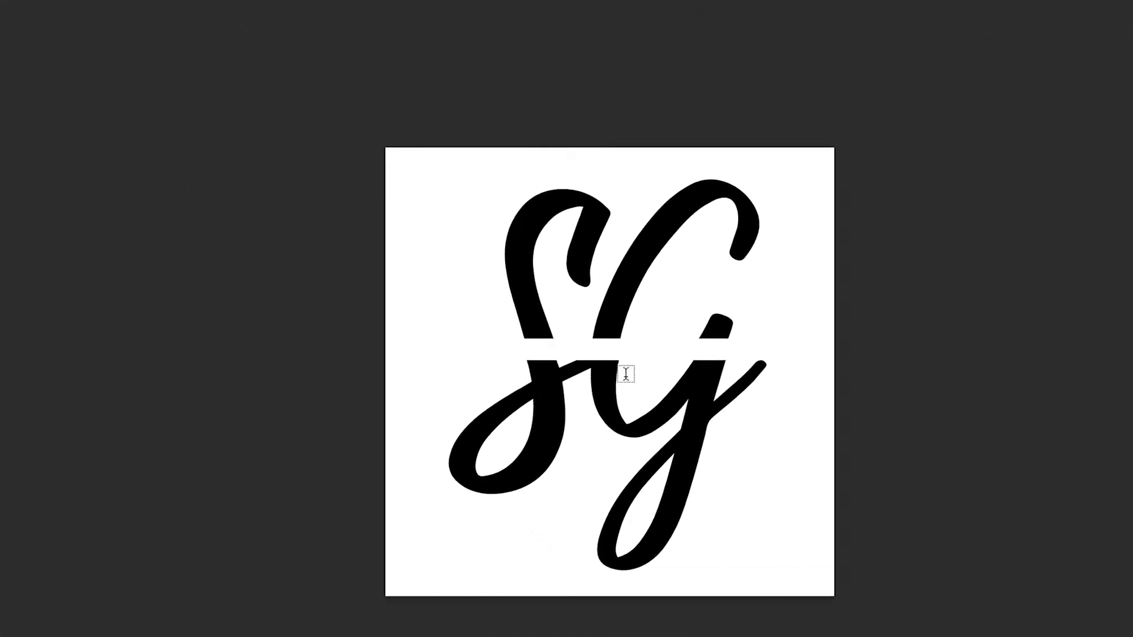
Add a text line with the full name in capitals over the split letters at a font size of 44 pt.
click(741, 480)
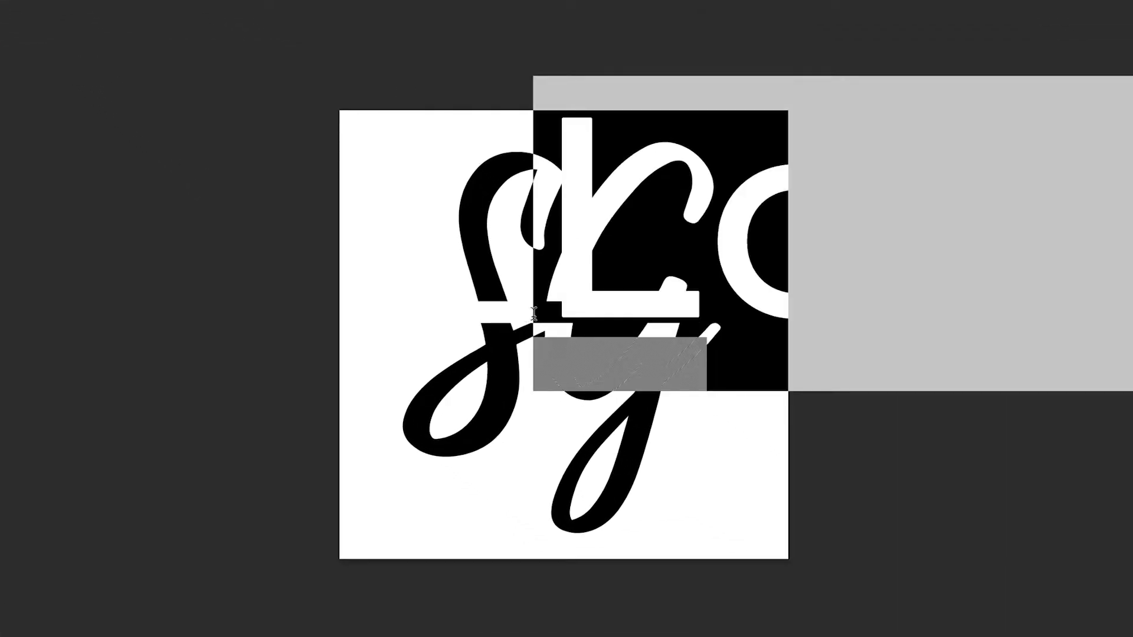
text(SA)
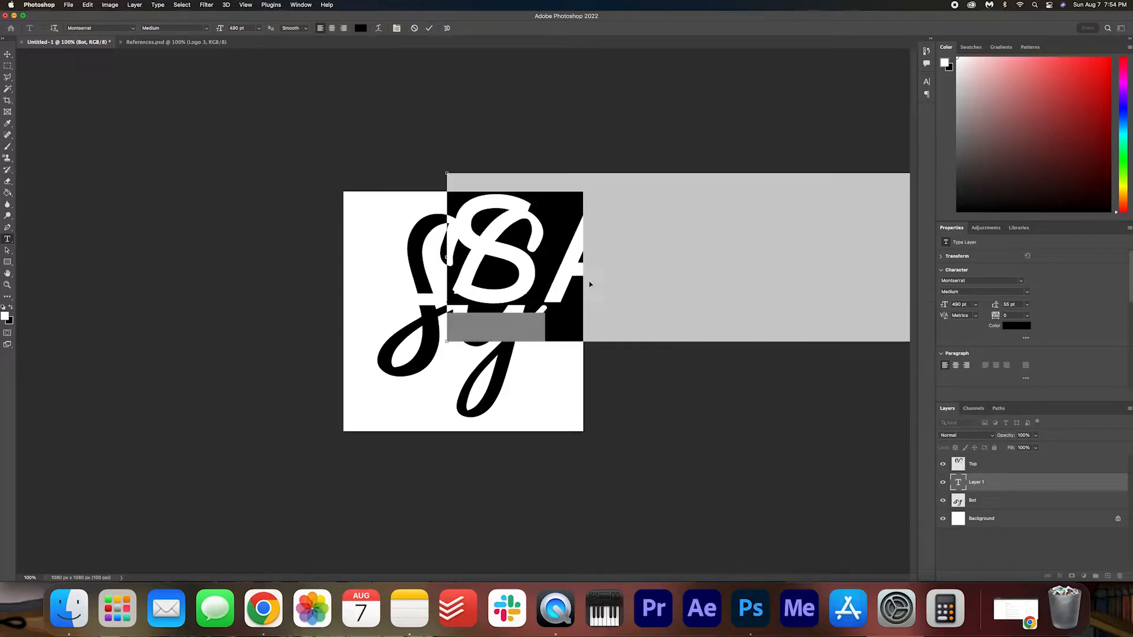
drag(219, 29, 22, 39)
key(Return)
key(super+Return)
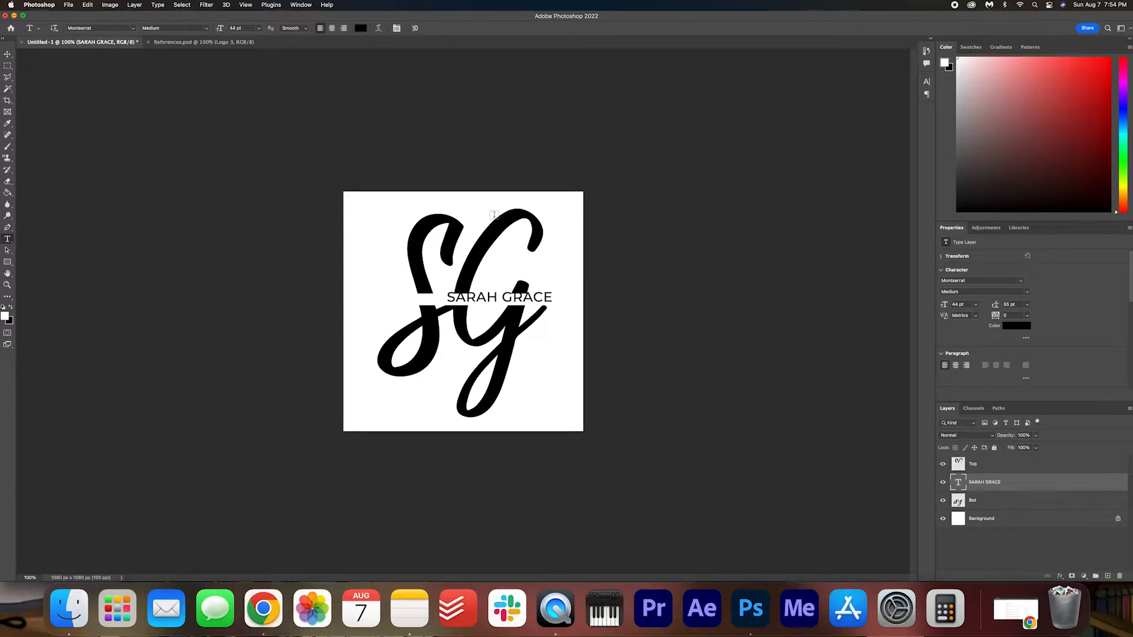
Scale the name text down to 37.55 pt and fit it into the gap between the letter halves.
key(super+equal)
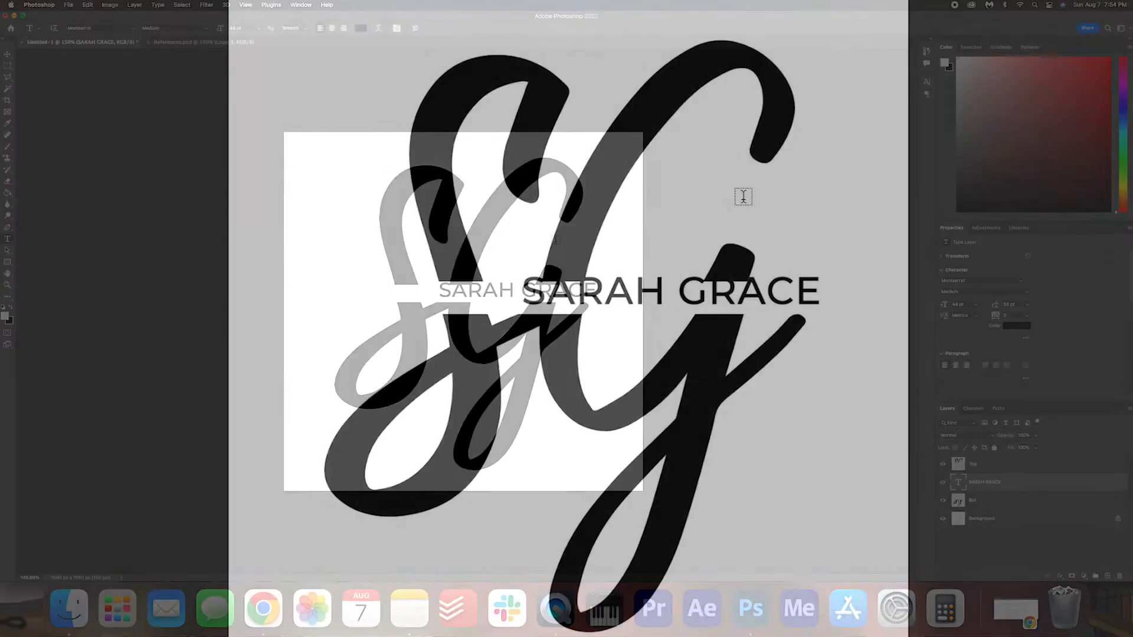
key(v)
key(super+t)
drag(525, 292, 498, 291)
mouse_move(633, 297)
mouse_down()
mouse_move(623, 294)
mouse_move(630, 302)
mouse_up()
drag(752, 324, 709, 317)
mouse_move(580, 304)
mouse_down()
mouse_move(601, 304)
mouse_move(590, 305)
mouse_up()
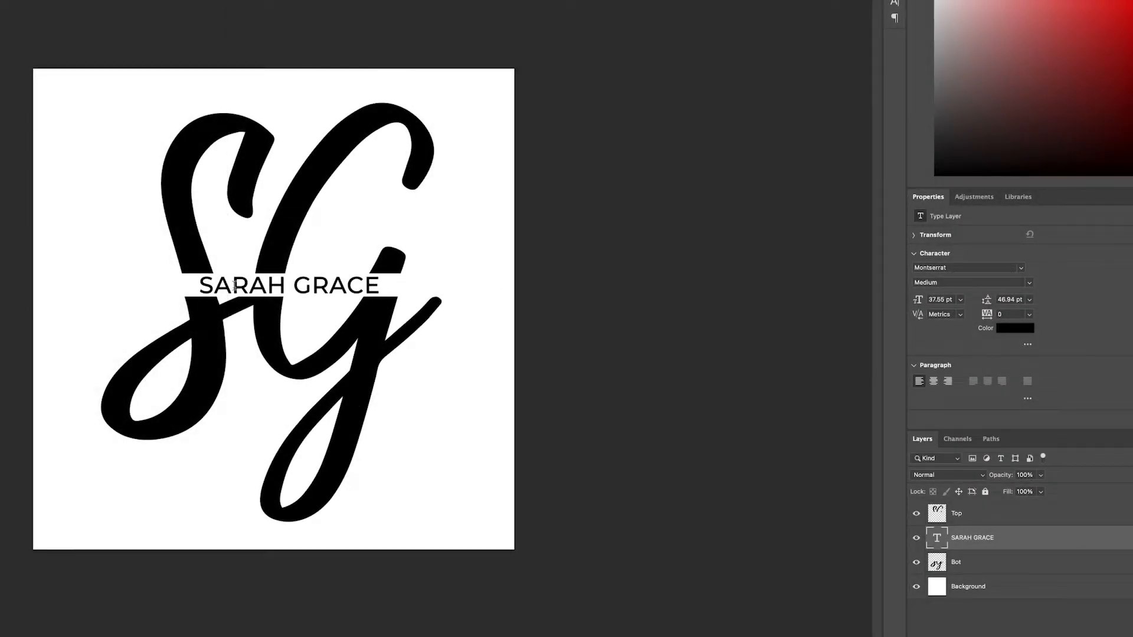
Set the tracking of the entire name text to 220.
click(234, 286)
key(ctrl+a)
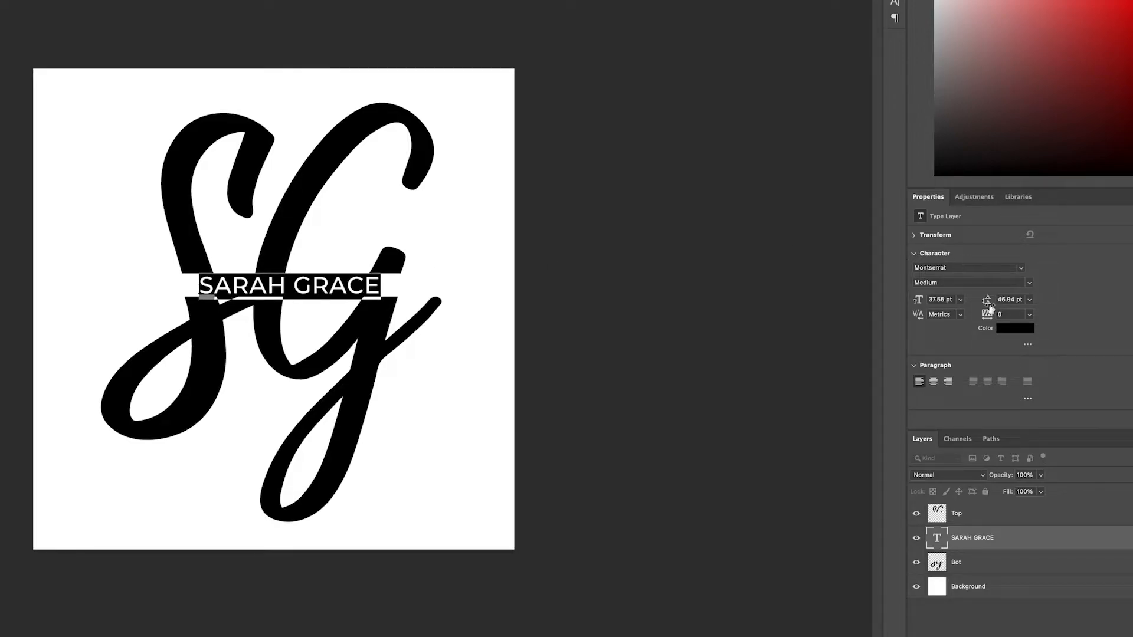
drag(986, 318, 993, 319)
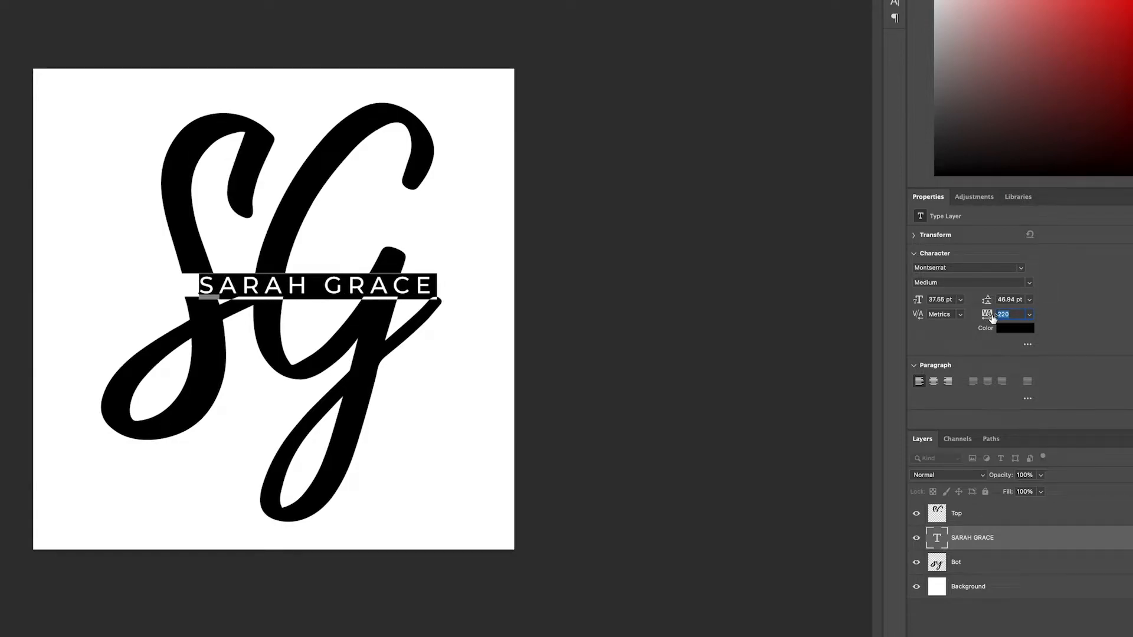
key(super+Return)
Scale the widened name text to 32.39 pt and center it in the gap across the letters.
key(super+plus)
drag(393, 279, 375, 280)
drag(457, 297, 358, 282)
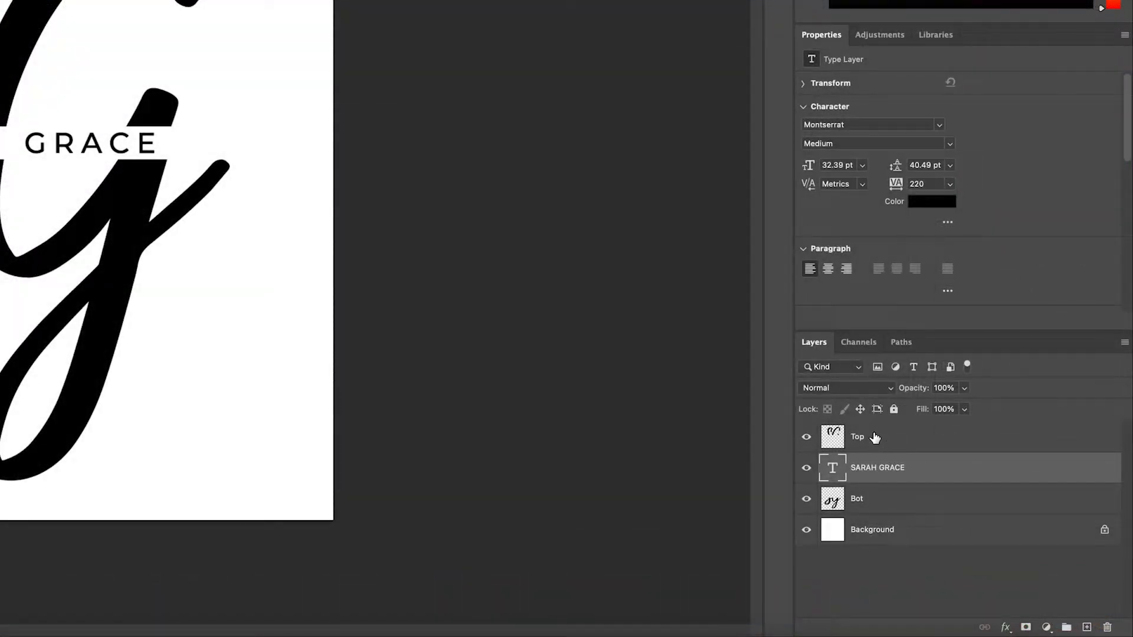
Group the Top, name text and Bot layers and name the group Logo 1.
click(983, 465)
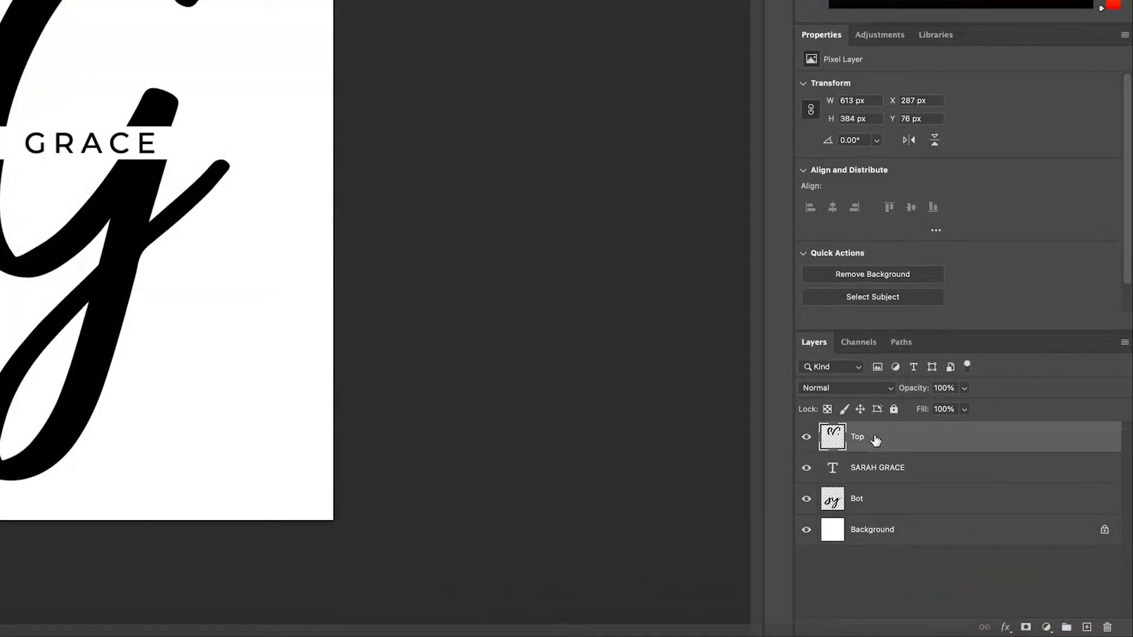
shift+click(905, 473)
shift+click(898, 506)
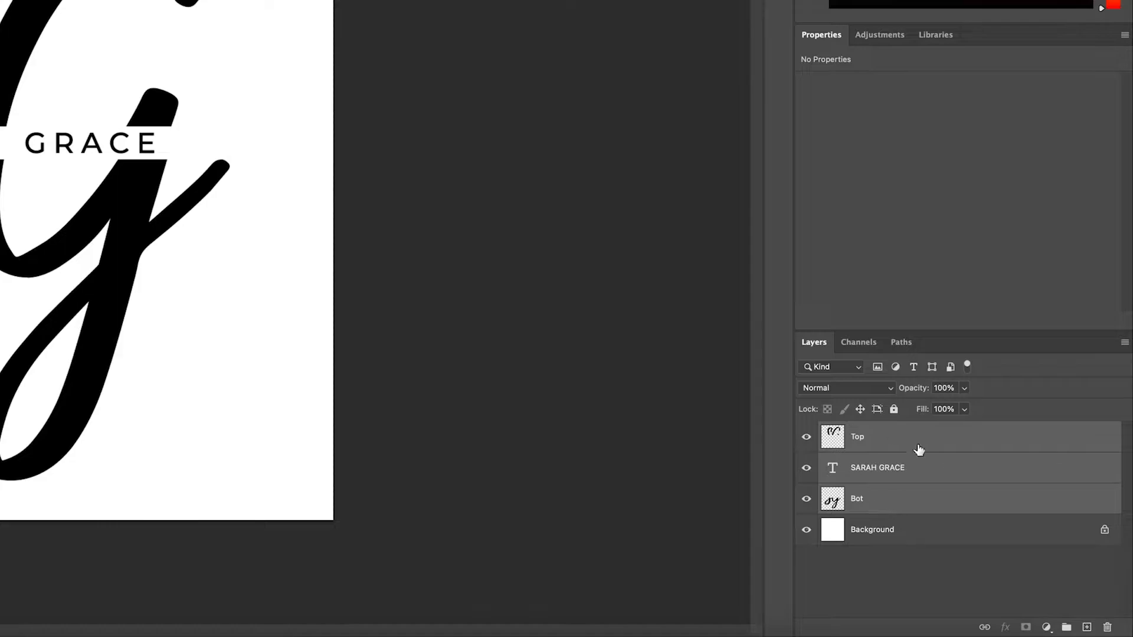
click(1067, 628)
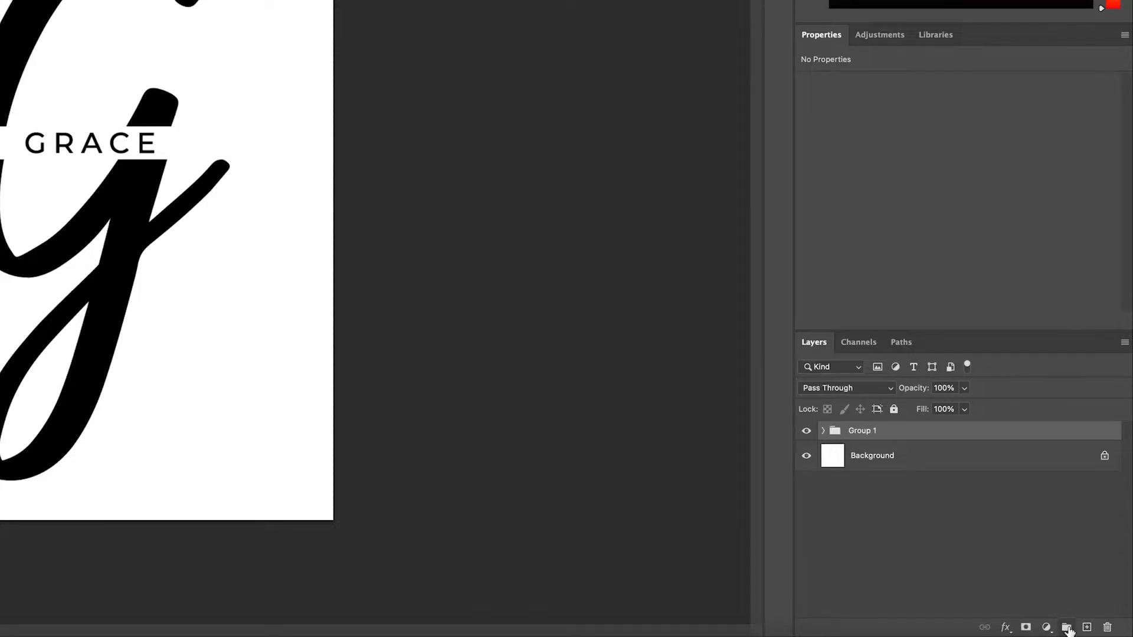
double_click(870, 434)
text(Logo)
key(Return)
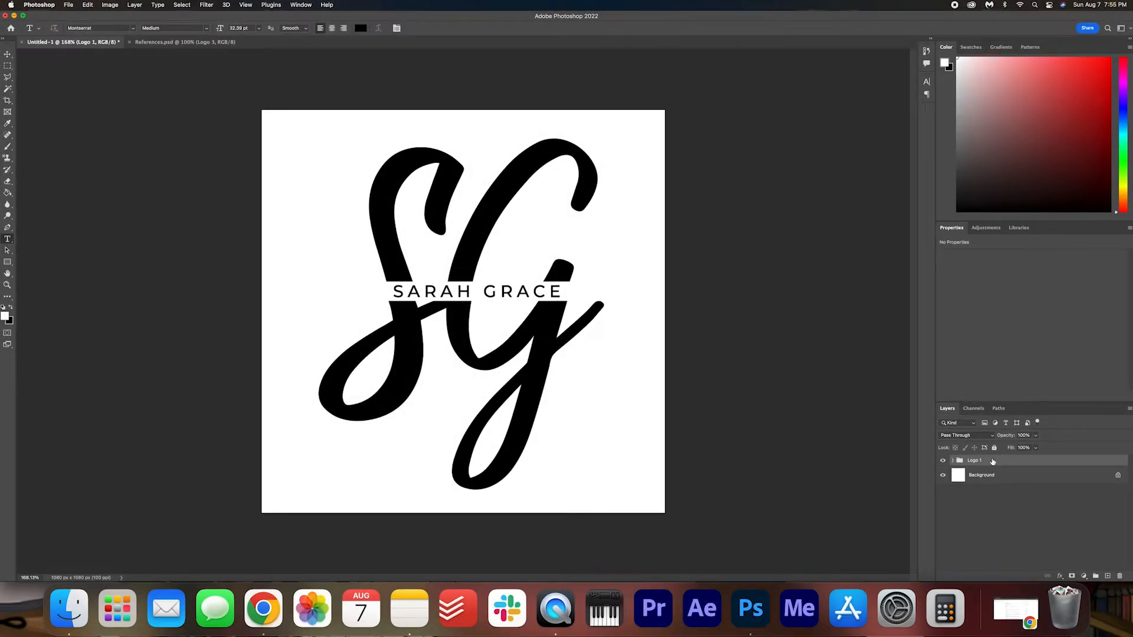
Enlarge the Logo 1 group slightly and center it on the canvas.
key(super+t)
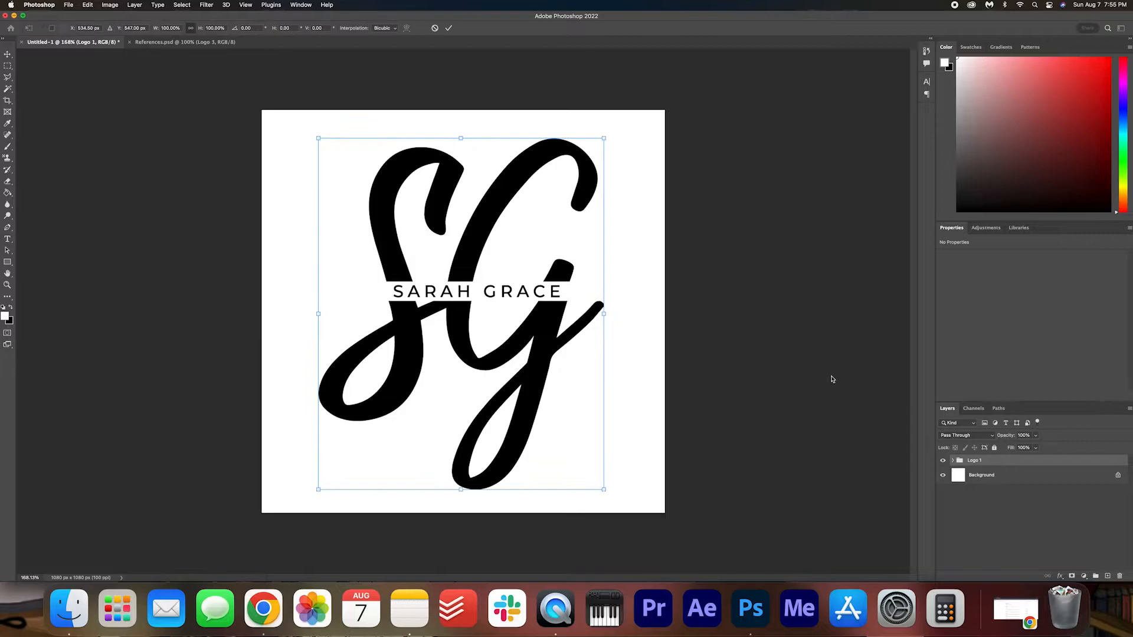
drag(603, 490, 631, 516)
mouse_move(547, 402)
mouse_down()
mouse_move(521, 382)
mouse_move(538, 389)
mouse_up()
click(448, 28)
key(t)
key(super+0)
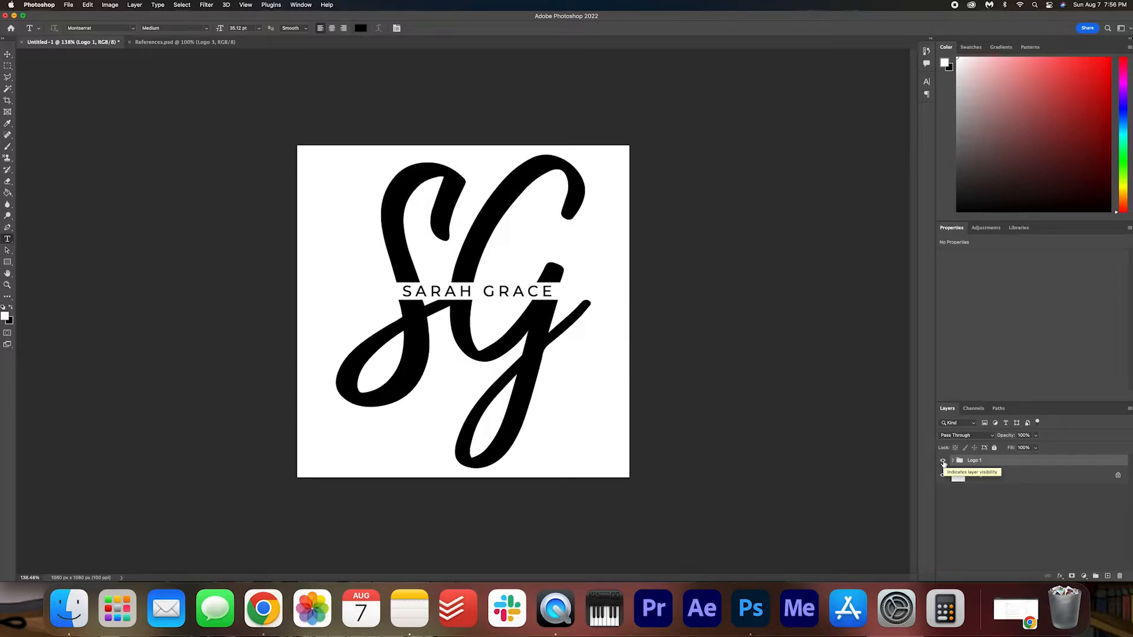
Hide the Logo 1 group and add the text "SG" in the raustila Regular font.
click(943, 461)
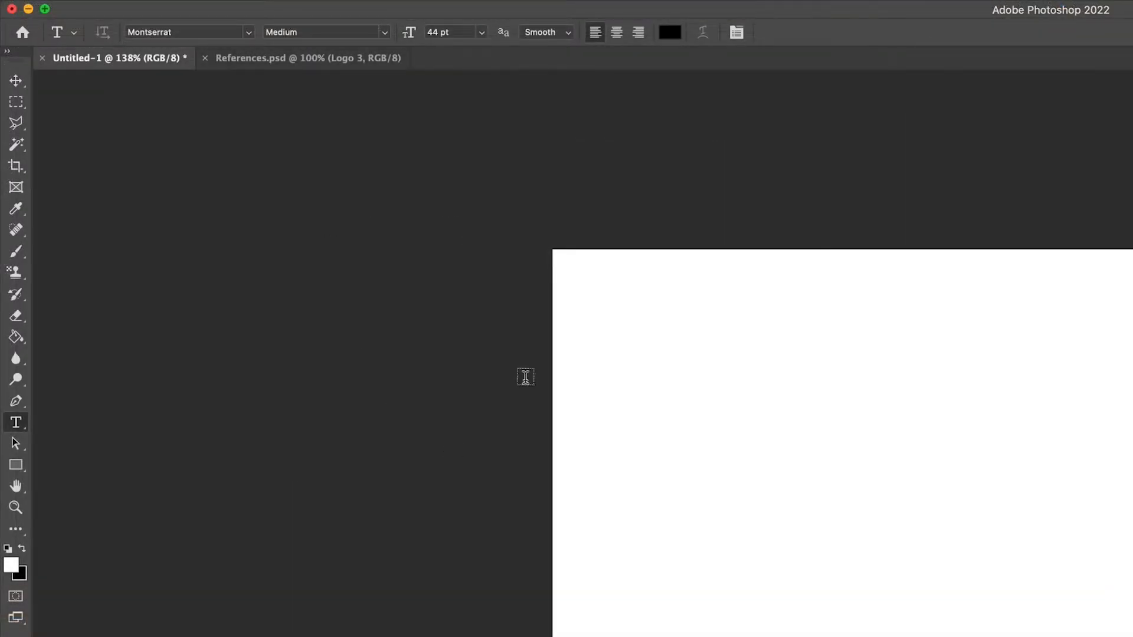
click(218, 34)
text(raustil)
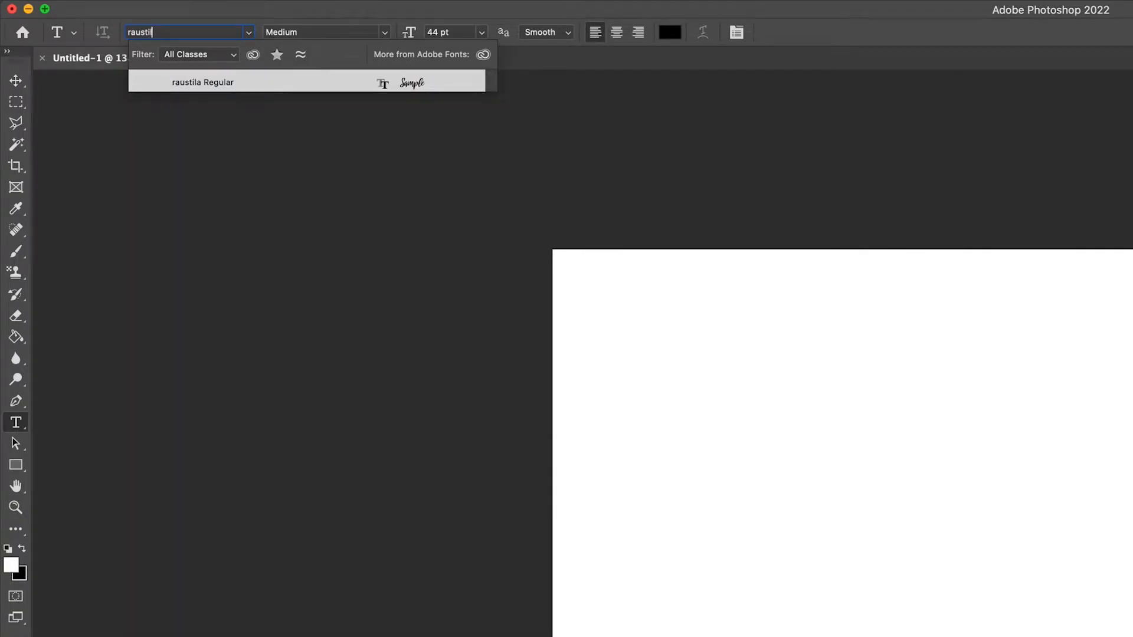
key(Return)
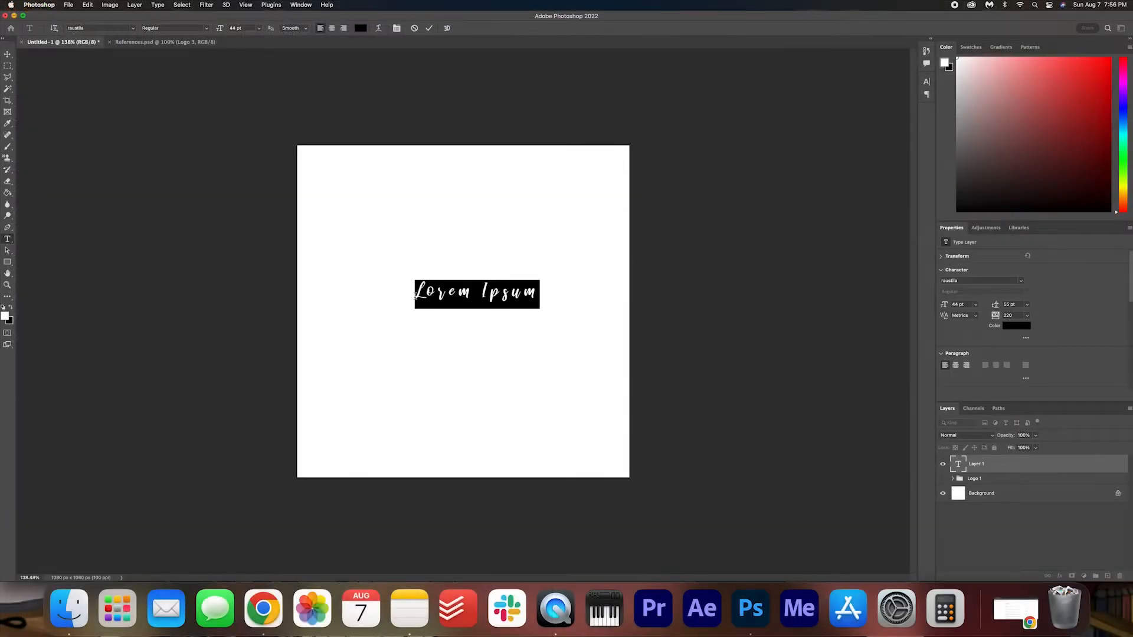
text(SG)
Set the SG text's tracking to 19 and its font size to 484 pt.
key(super+a)
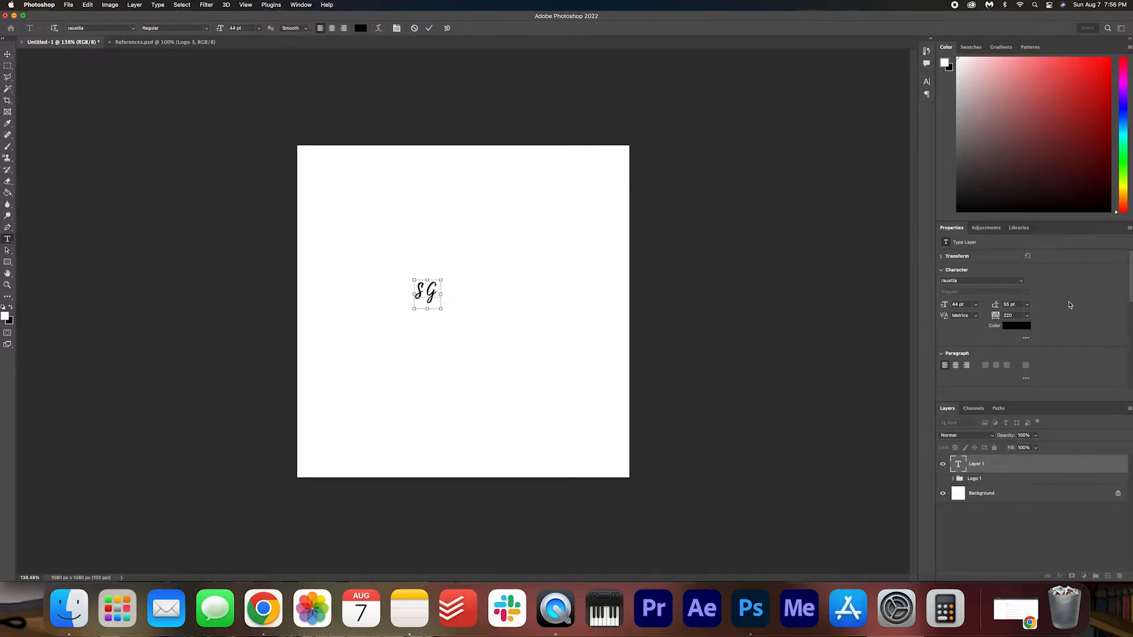
drag(944, 304, 1091, 296)
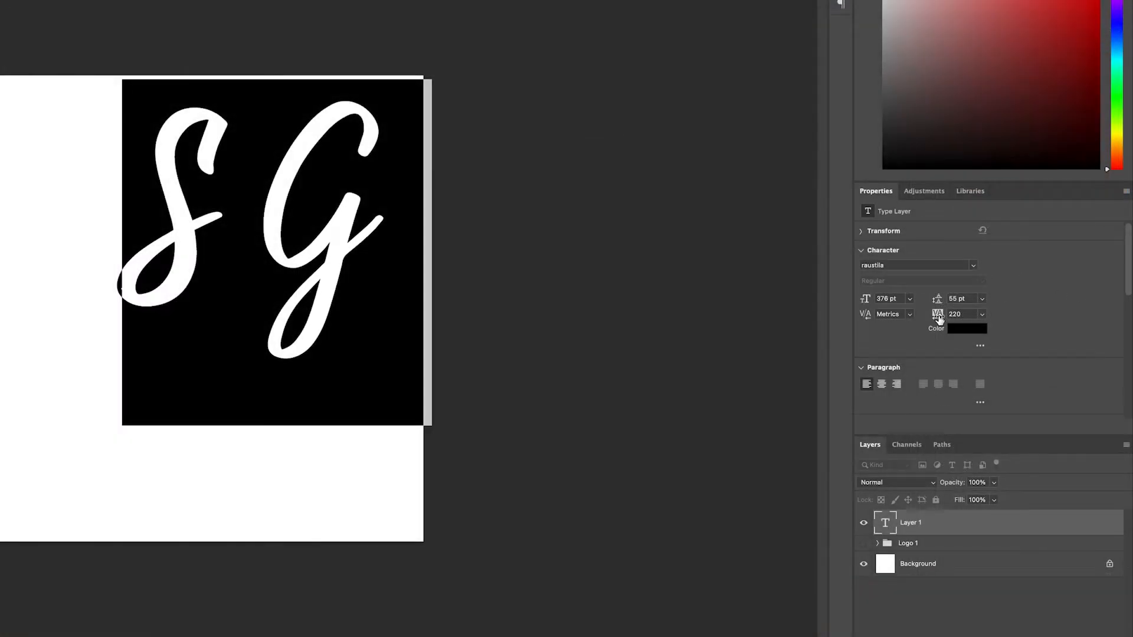
drag(996, 315, 933, 318)
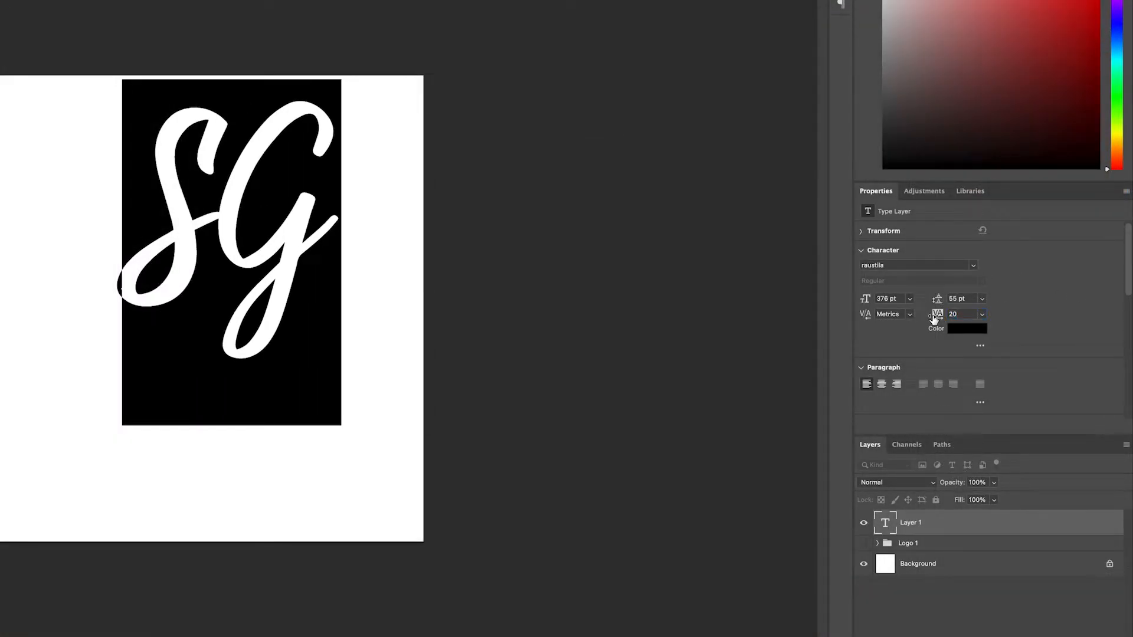
click(960, 314)
text(19)
key(Return)
drag(865, 299, 906, 300)
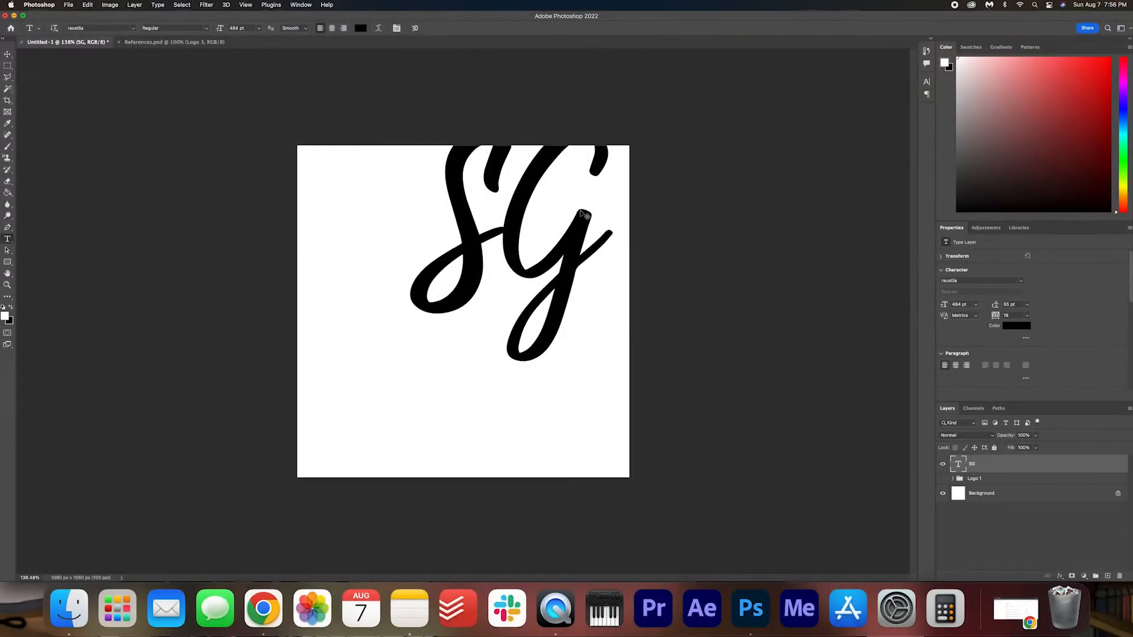
Move the enlarged SG text to the middle of the canvas.
key(super+t)
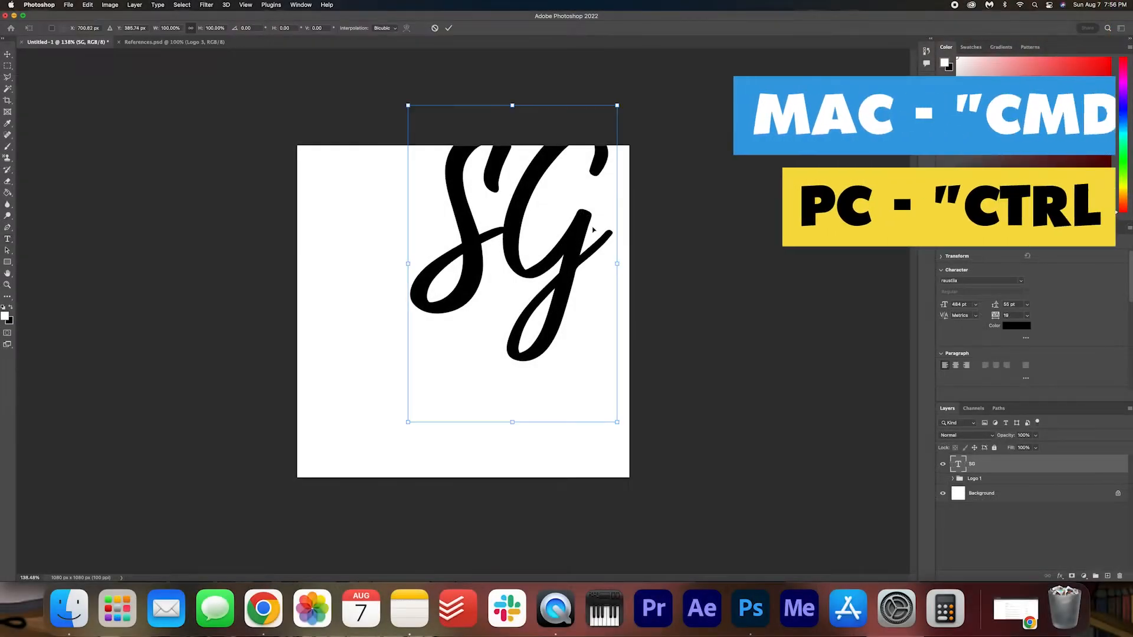
drag(548, 212, 504, 293)
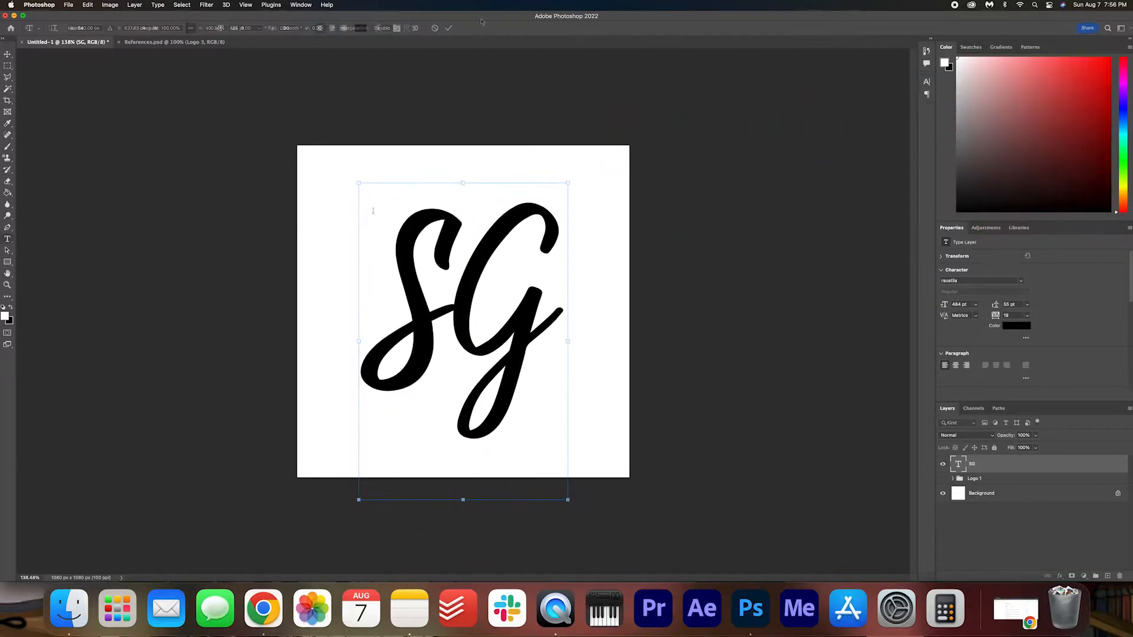
key(Return)
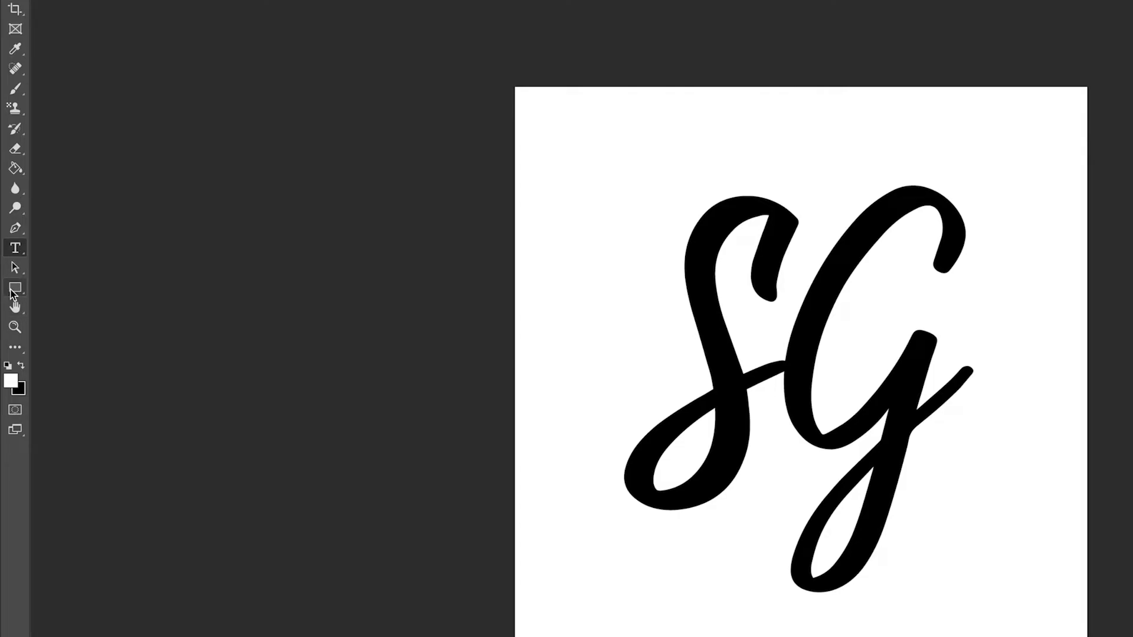
Draw a circle about 897 px in diameter around the SG letters with the Ellipse tool, at about X 160, Y 88 px.
click(12, 289)
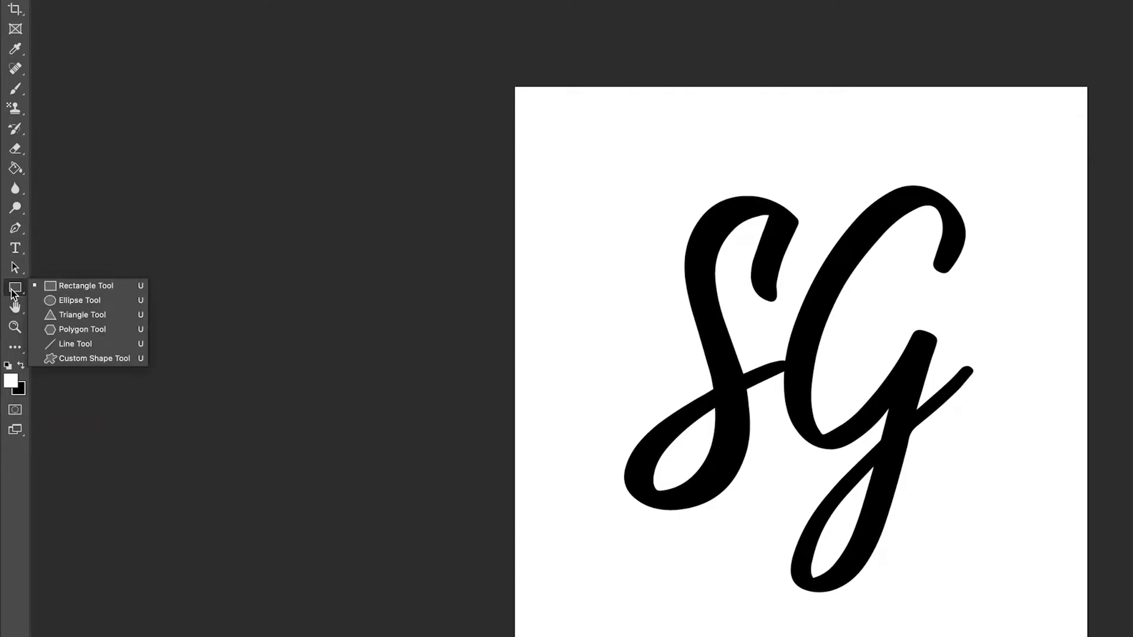
click(100, 299)
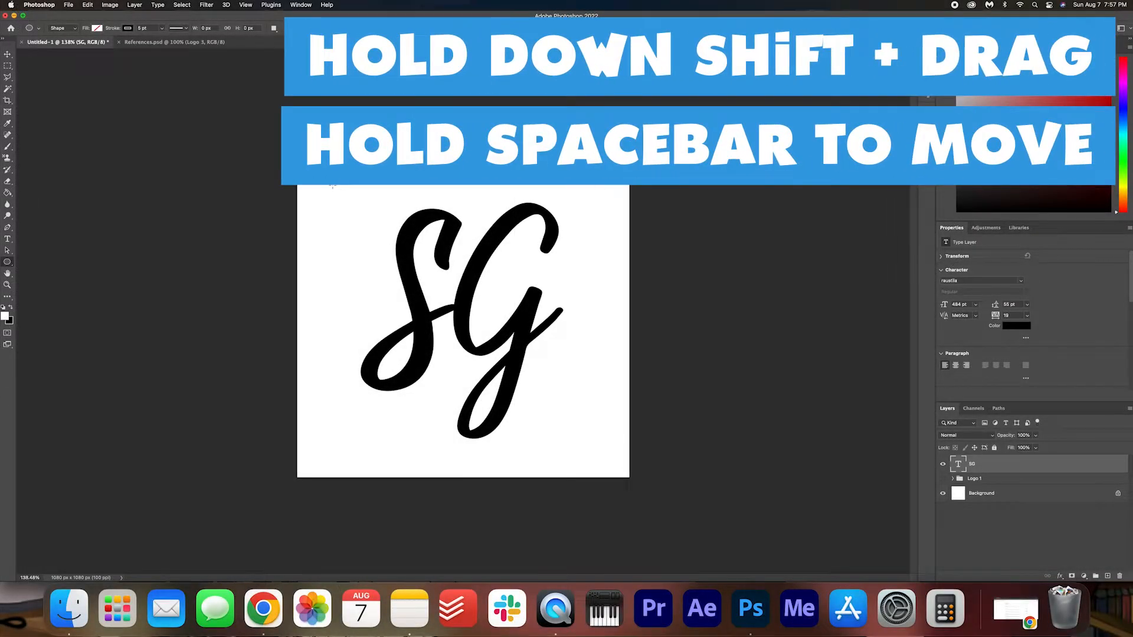
drag(325, 188, 687, 448)
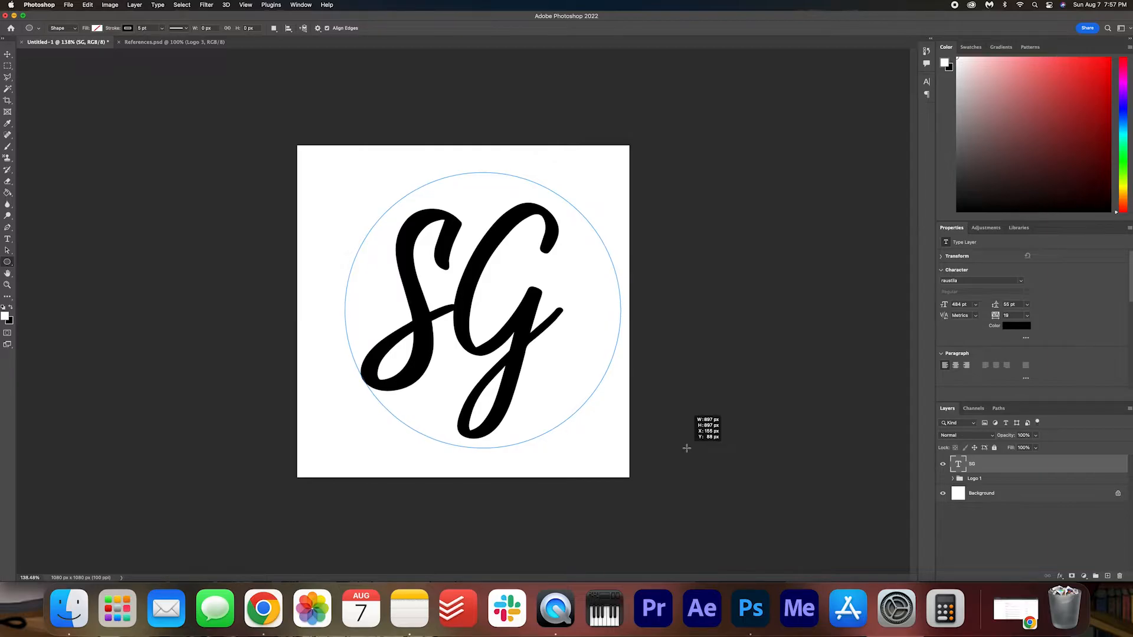
drag(687, 449, 686, 449)
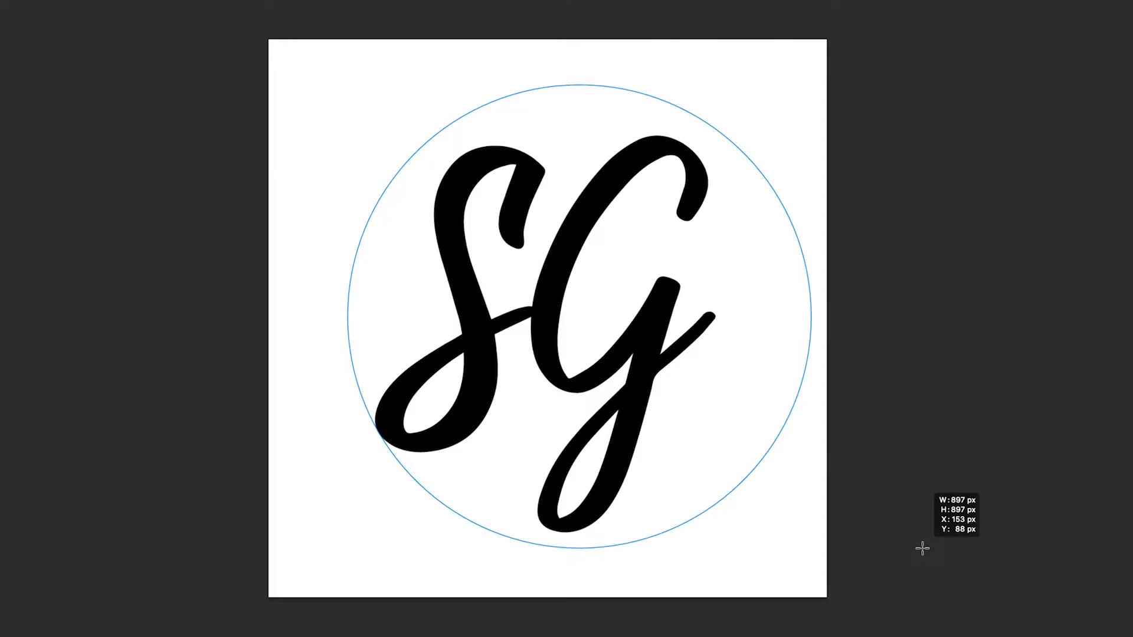
drag(924, 549, 924, 547)
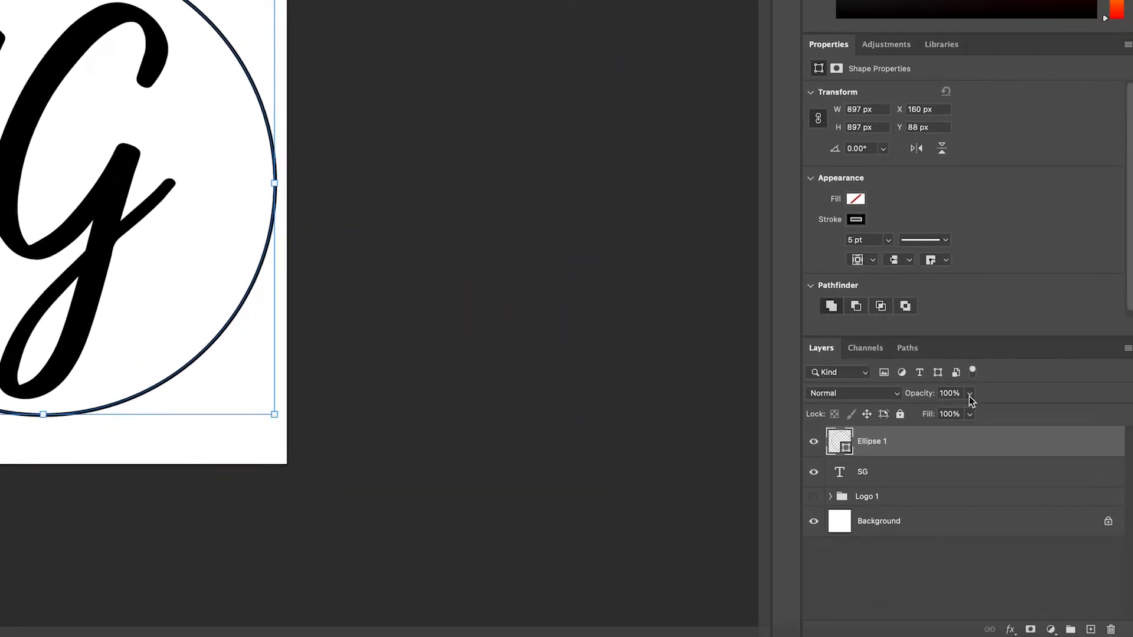
Set the circle layer's opacity to 0%.
click(970, 393)
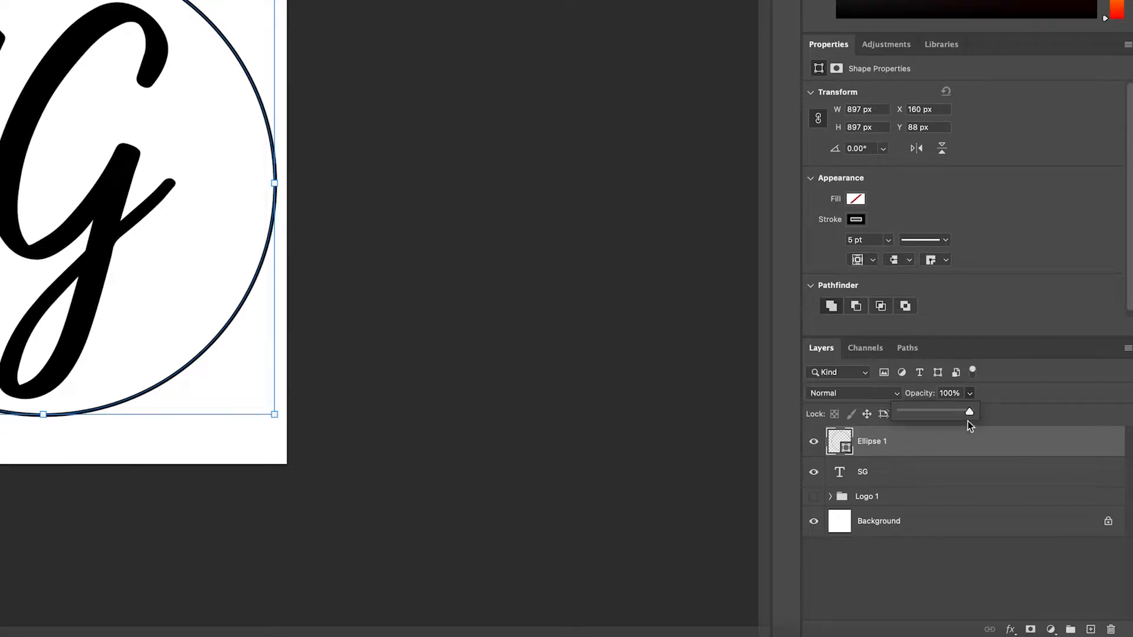
drag(971, 412, 838, 416)
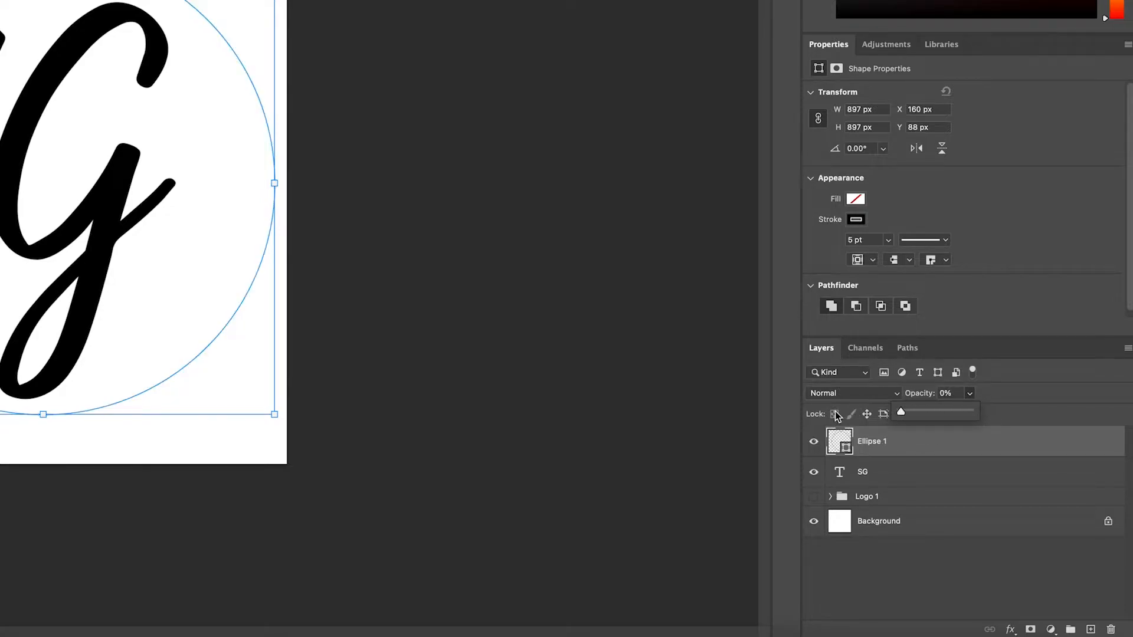
click(923, 589)
click(925, 451)
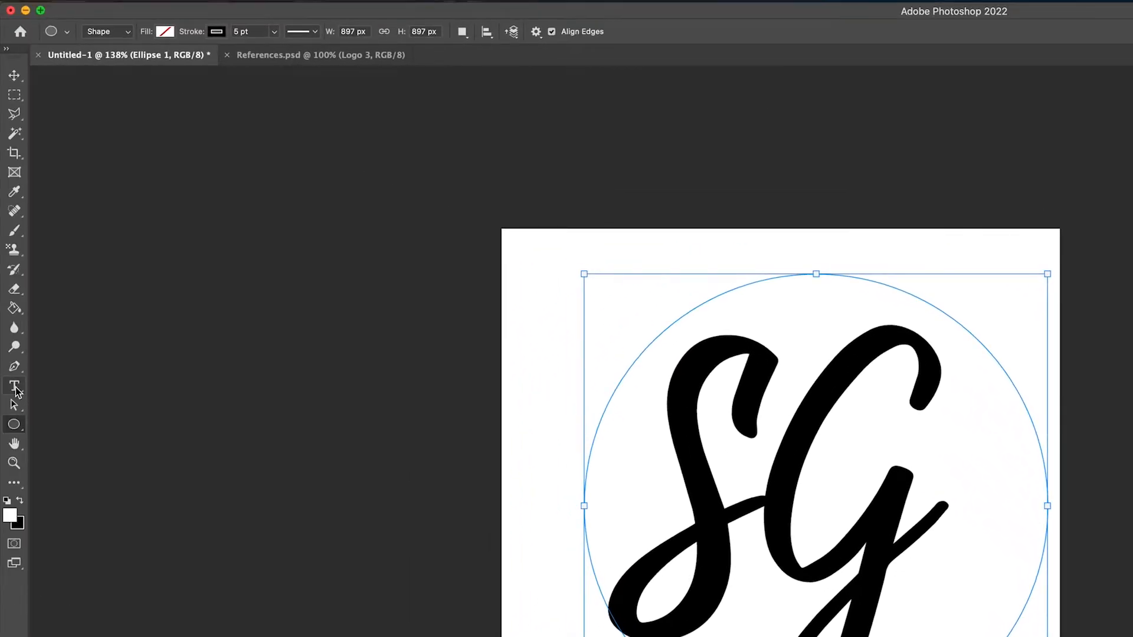
Start path text on the circle's upper-left arc, set in Montserrat SemiBold at 44 pt.
click(16, 391)
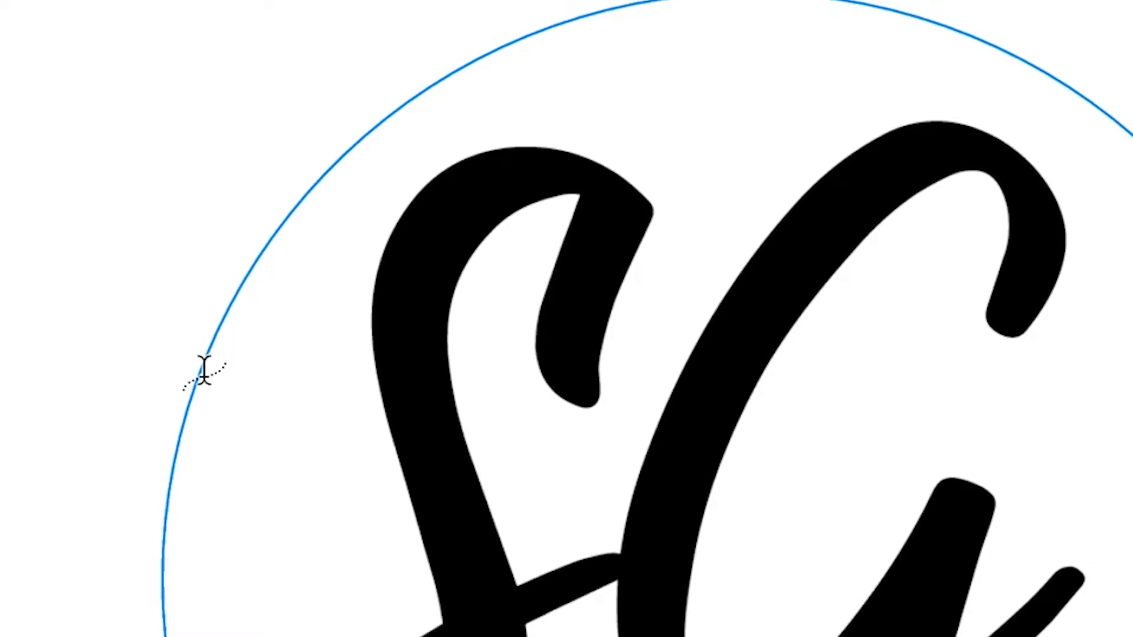
click(172, 466)
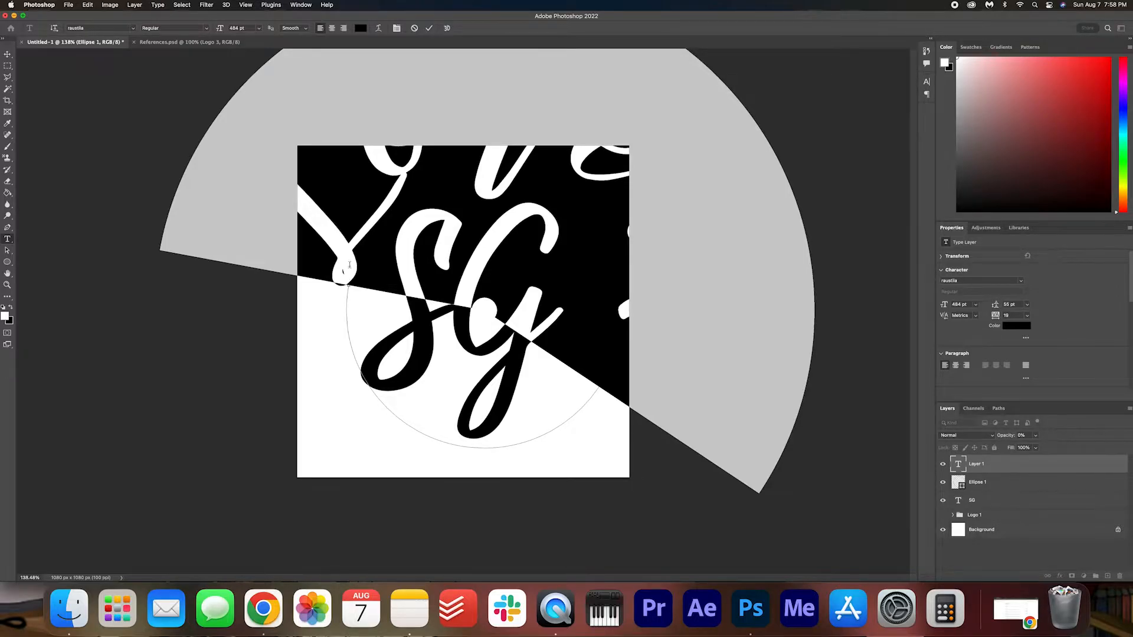
drag(219, 28, 153, 28)
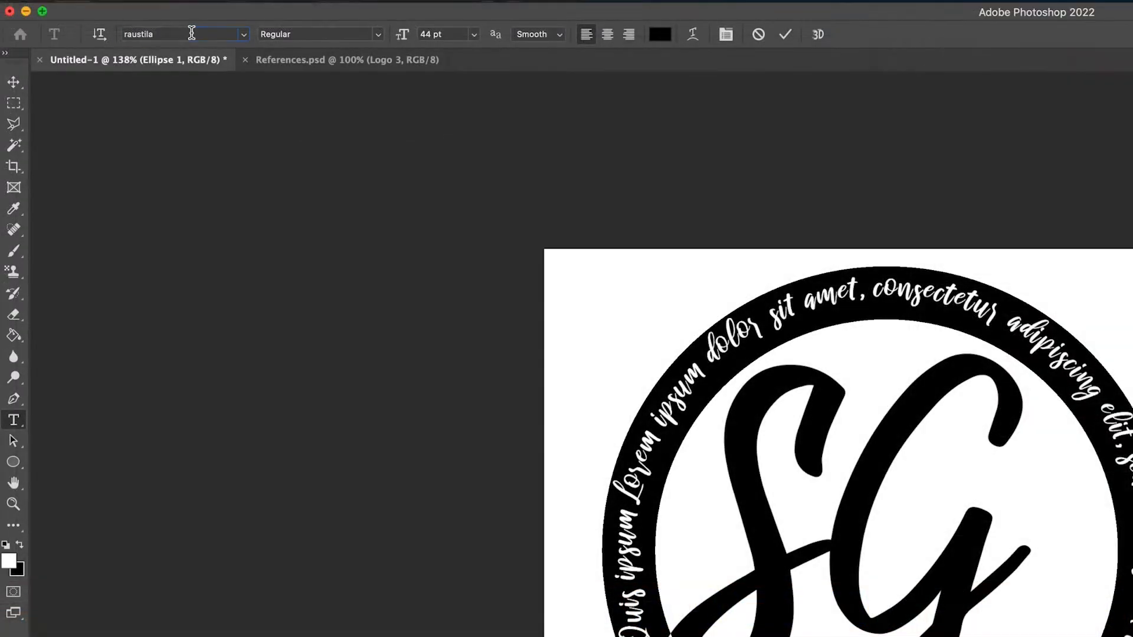
click(103, 27)
text(mont)
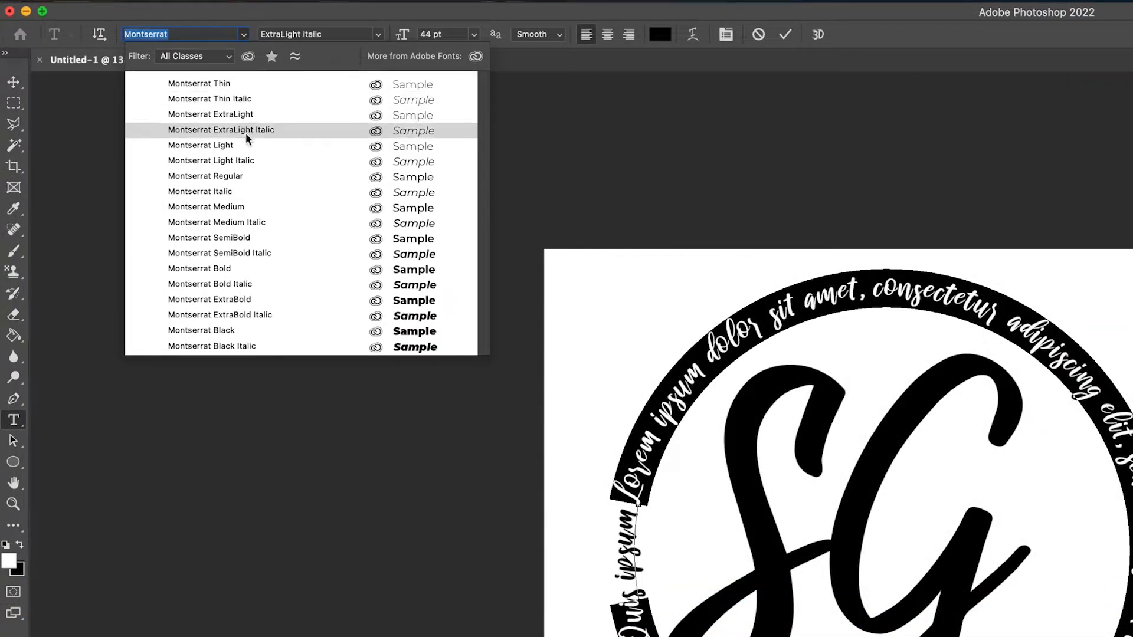
click(251, 235)
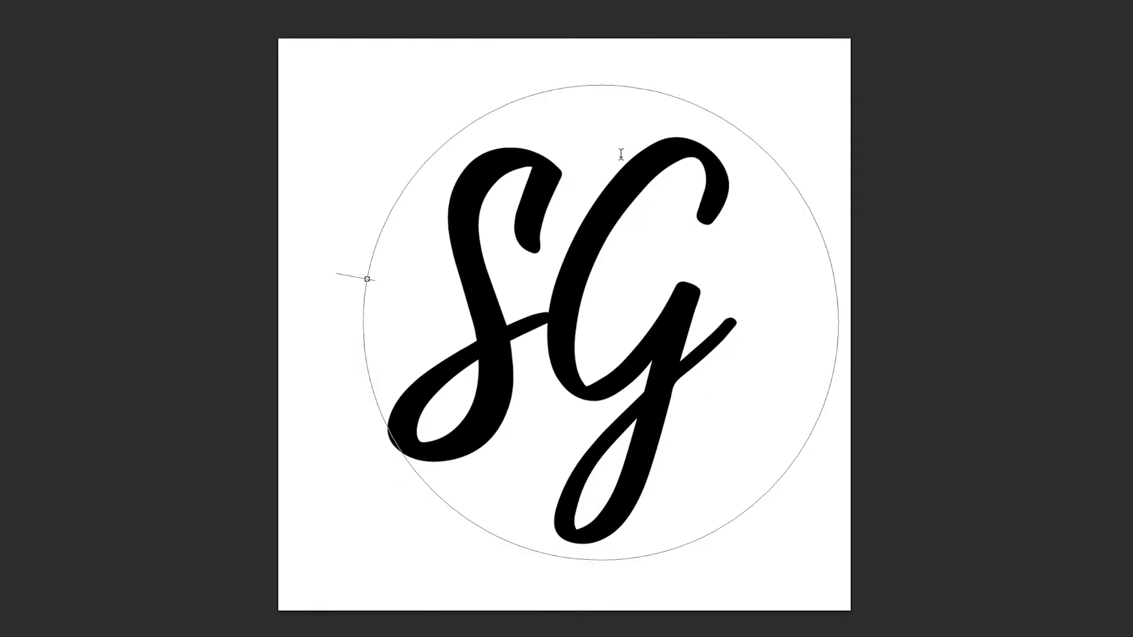
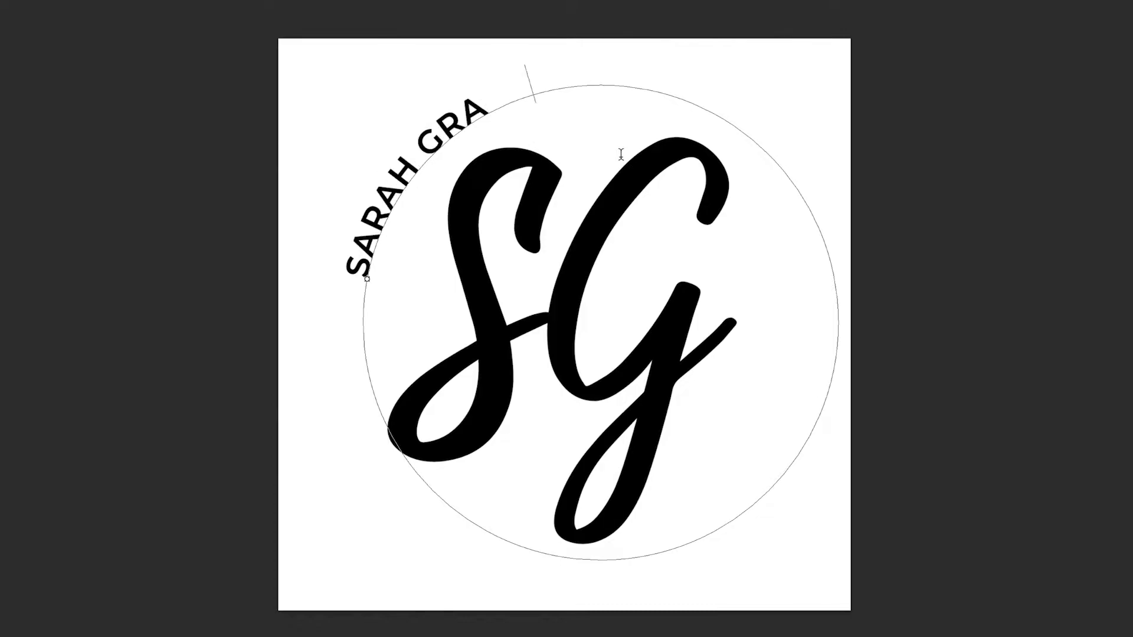
Enter the full name in capitals along the circle and set its tracking to 200.
key(ctrl+a)
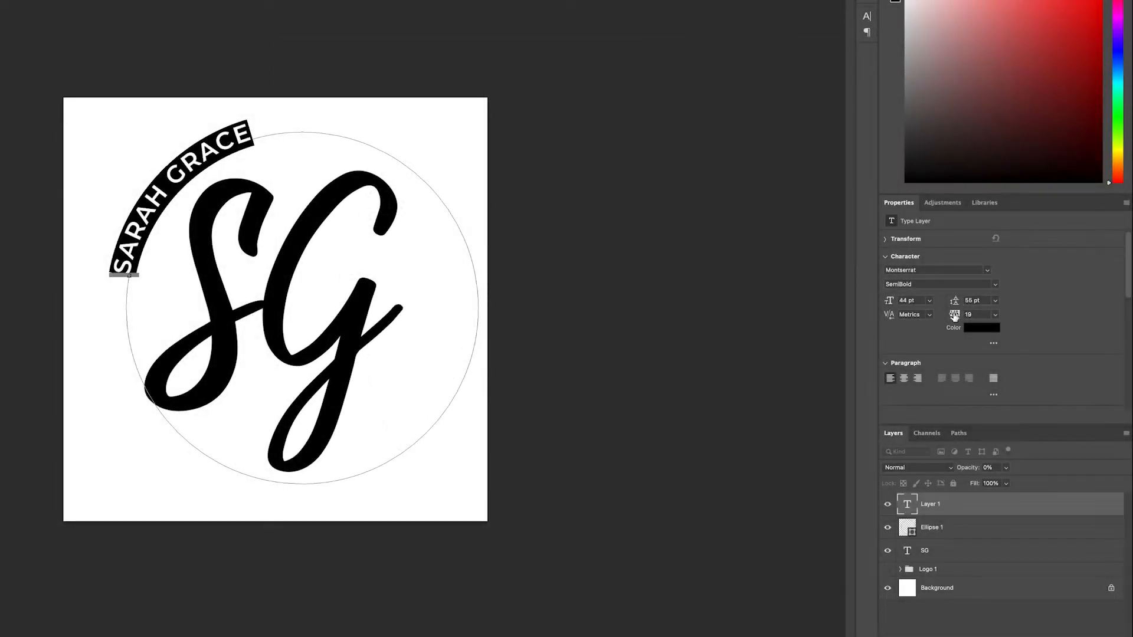
drag(954, 317, 960, 317)
drag(960, 316, 959, 316)
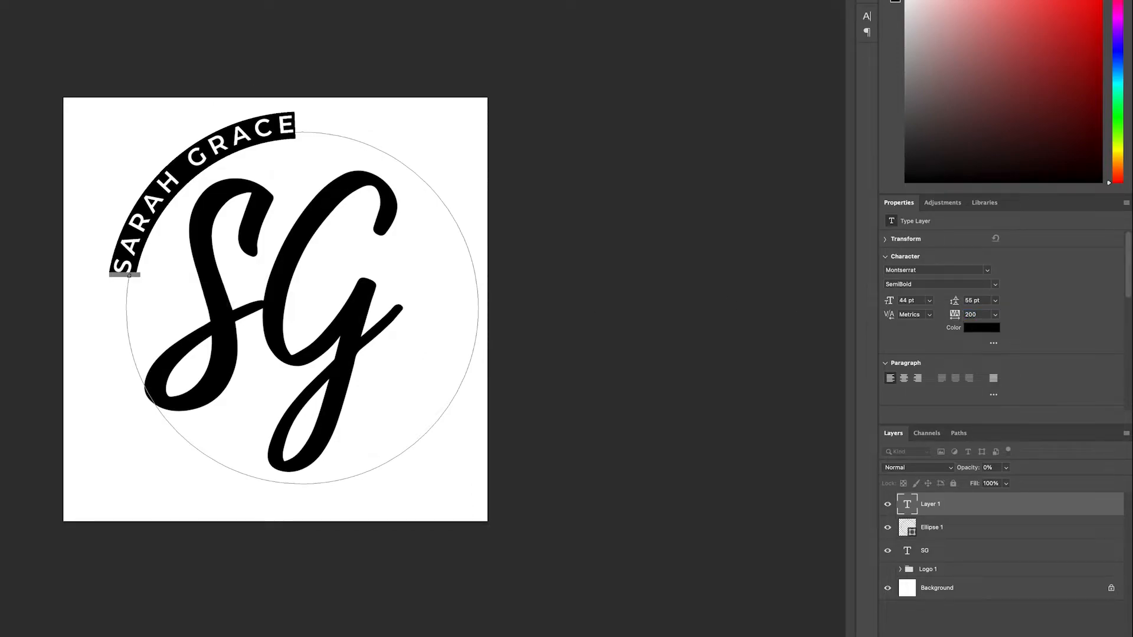
Add spaces before the curved name to shift it clockwise along the circle toward its highest point.
key(super+Return)
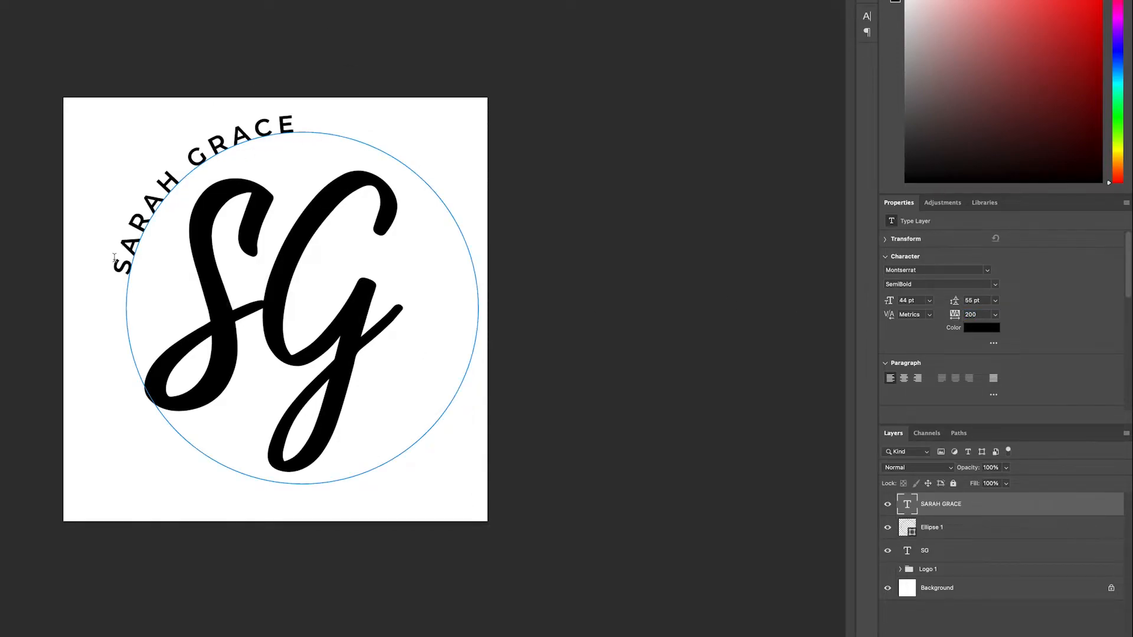
click(118, 275)
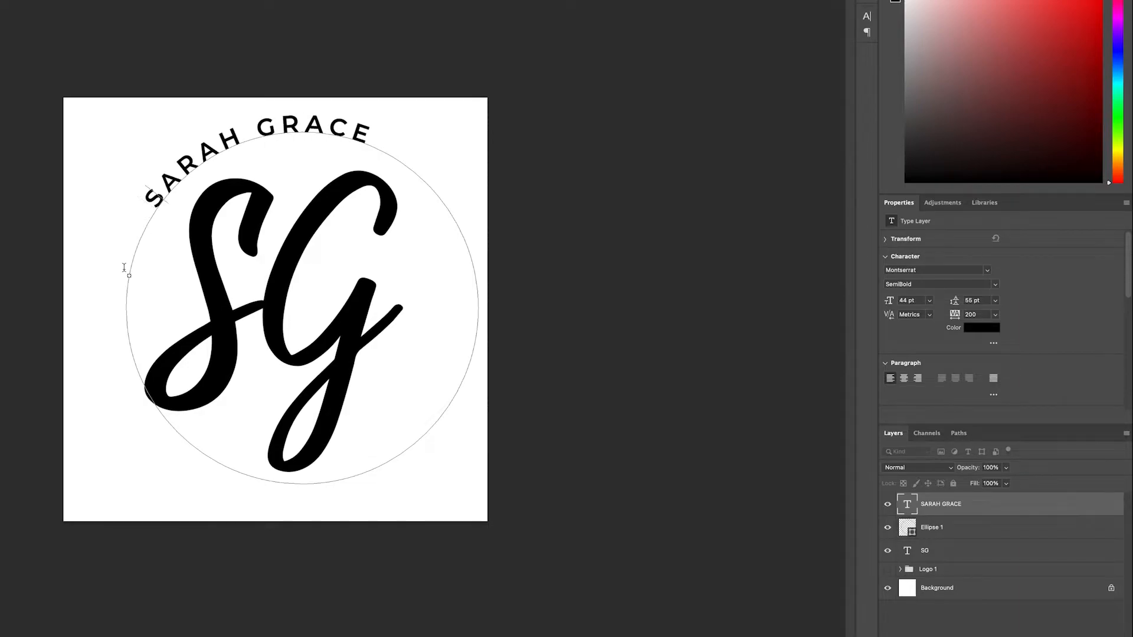
key(ctrl+Return)
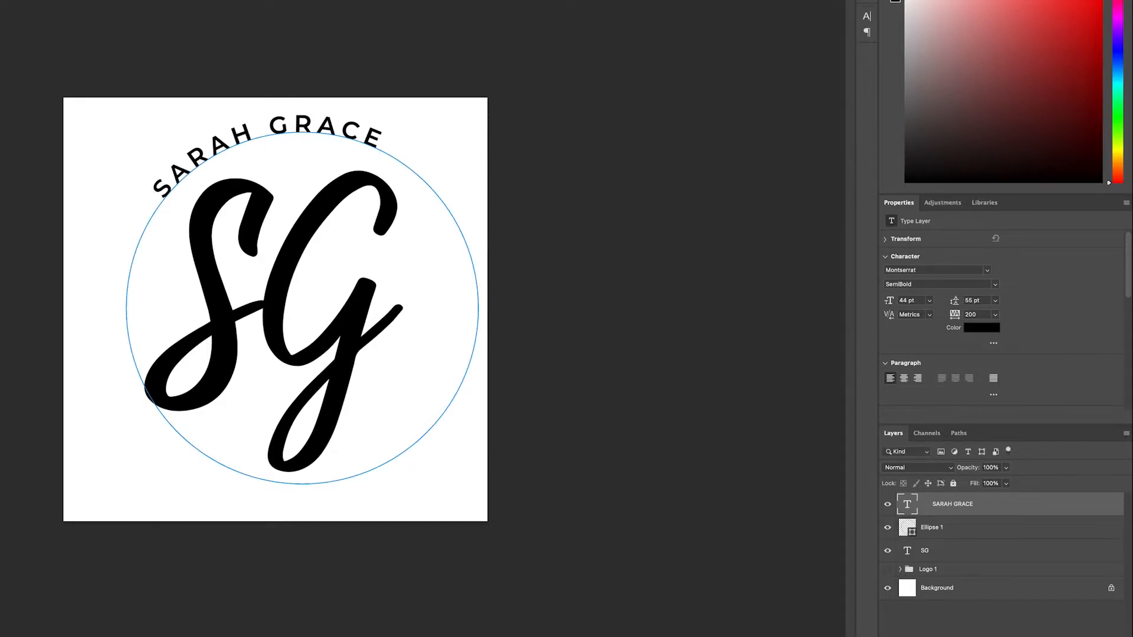
click(963, 623)
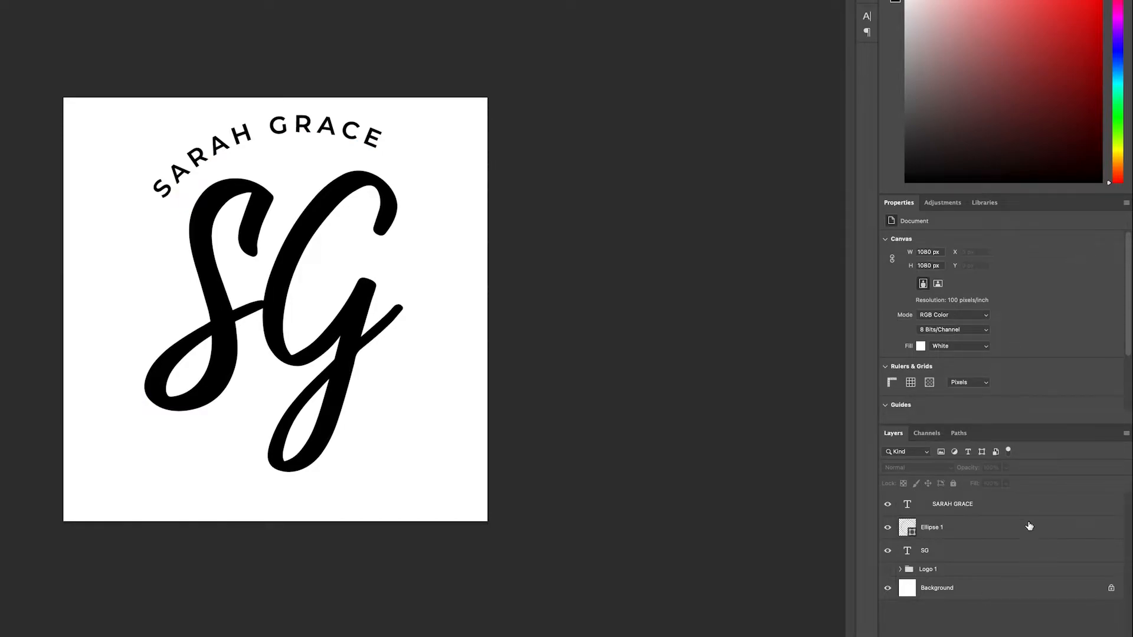
Rotate the curved name's text layer 3.27° clockwise around its circle.
click(991, 506)
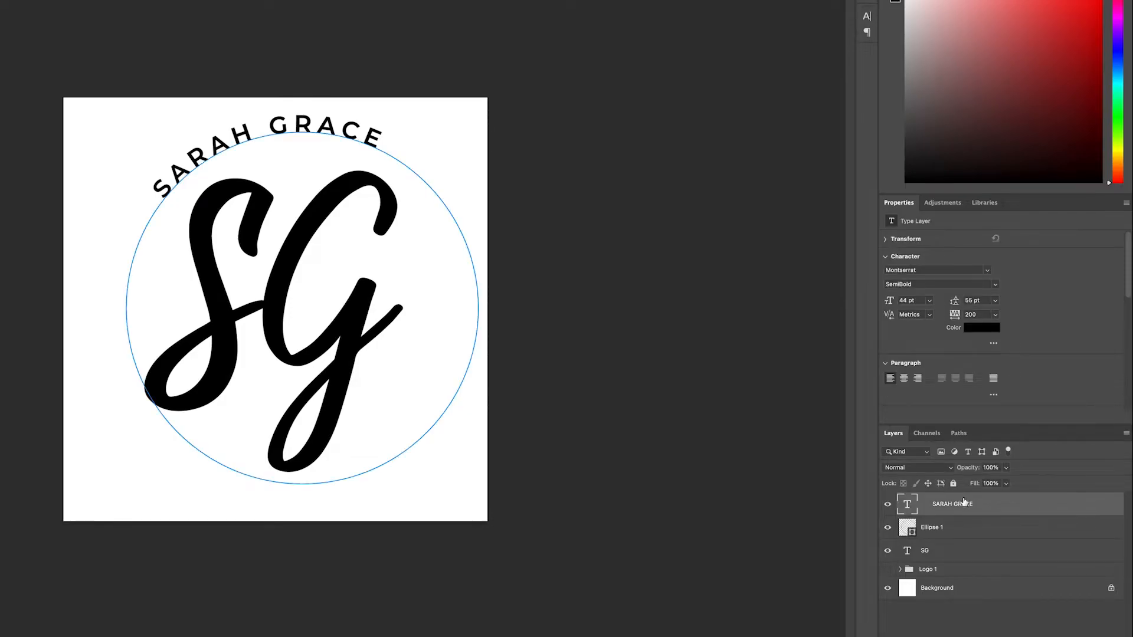
key(ctrl+t)
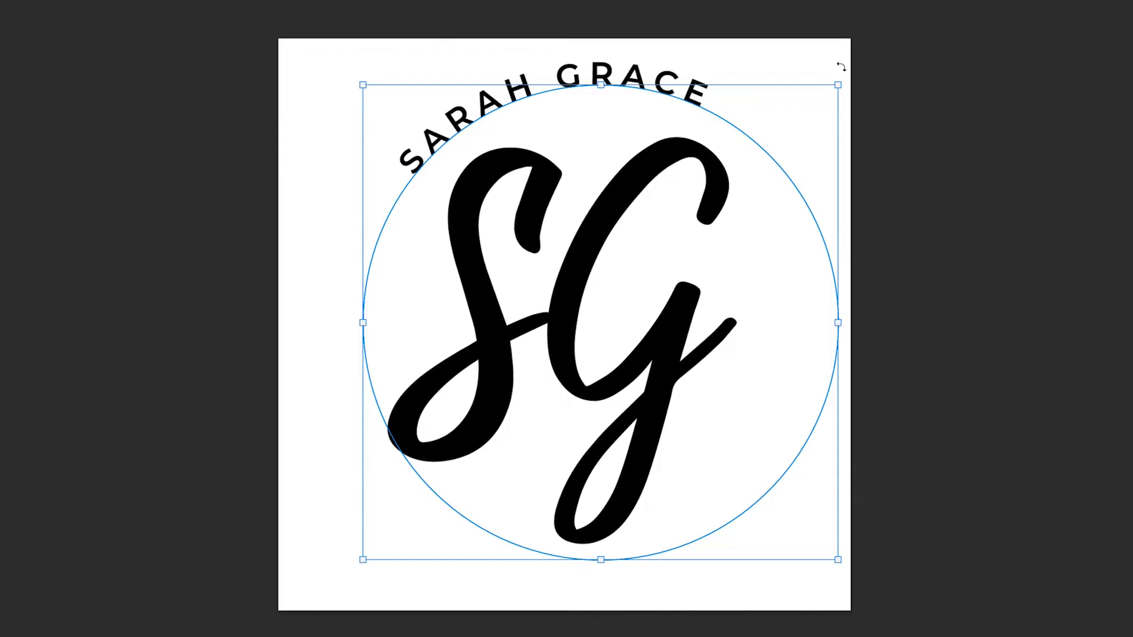
mouse_move(841, 67)
mouse_down()
mouse_move(853, 71)
mouse_move(841, 71)
mouse_up()
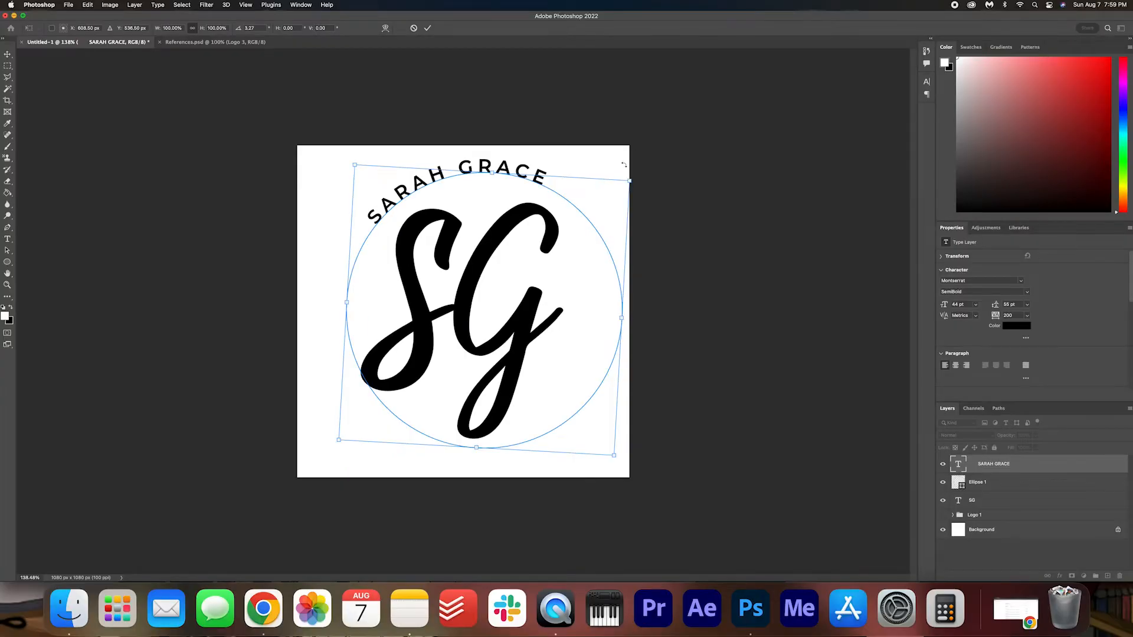
click(428, 28)
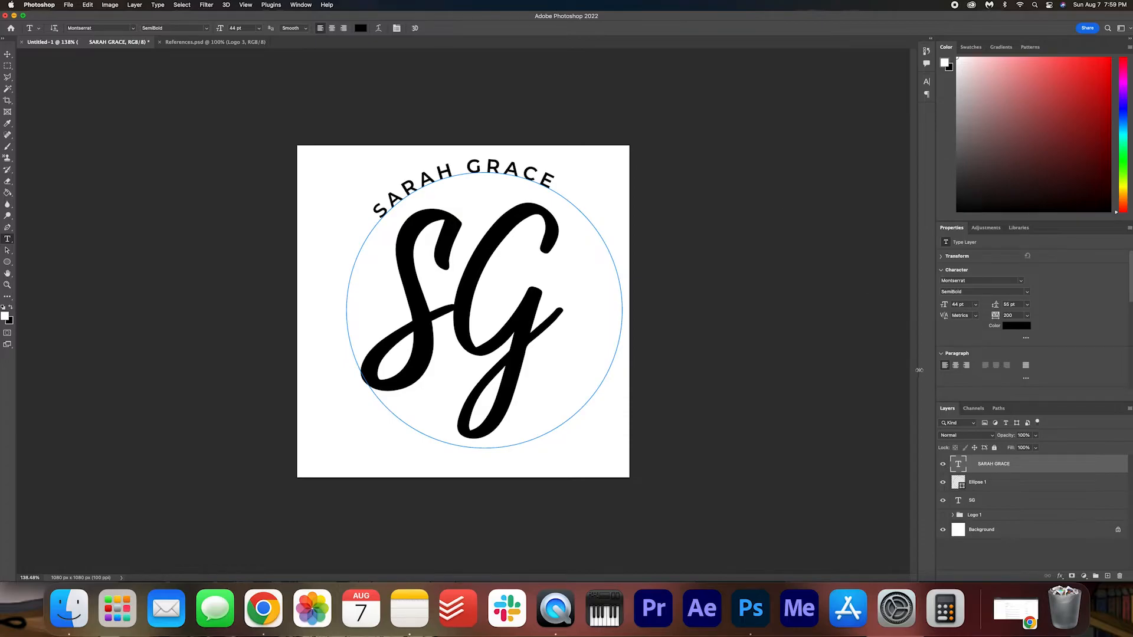
click(1005, 565)
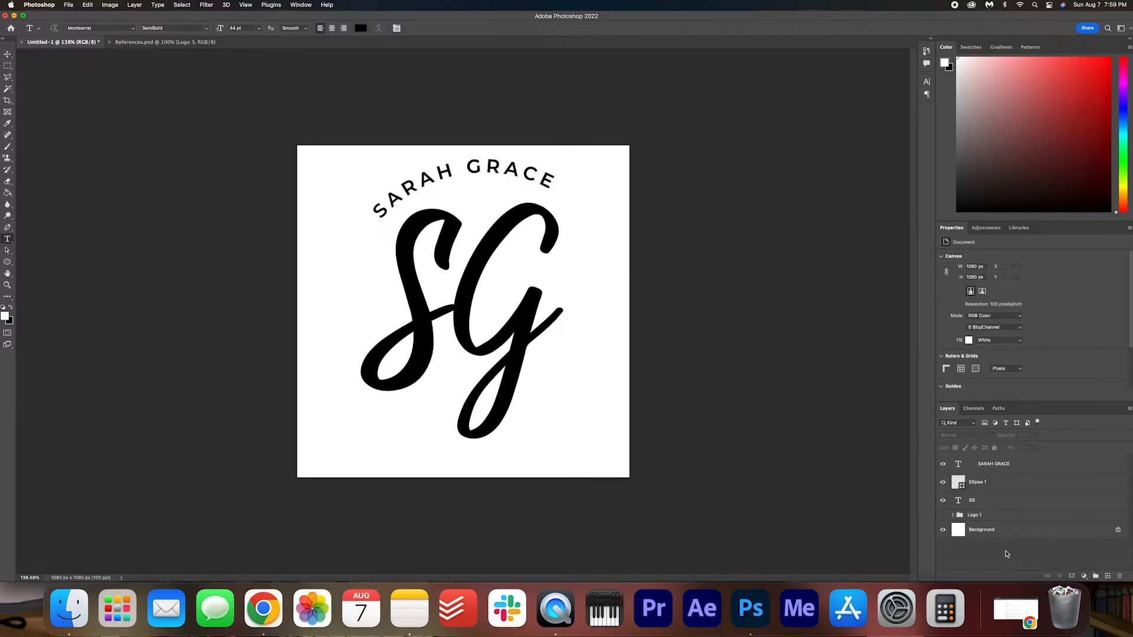
Rotate the curved name a further 1.82° clockwise above the SG letters.
click(1017, 463)
key(super+t)
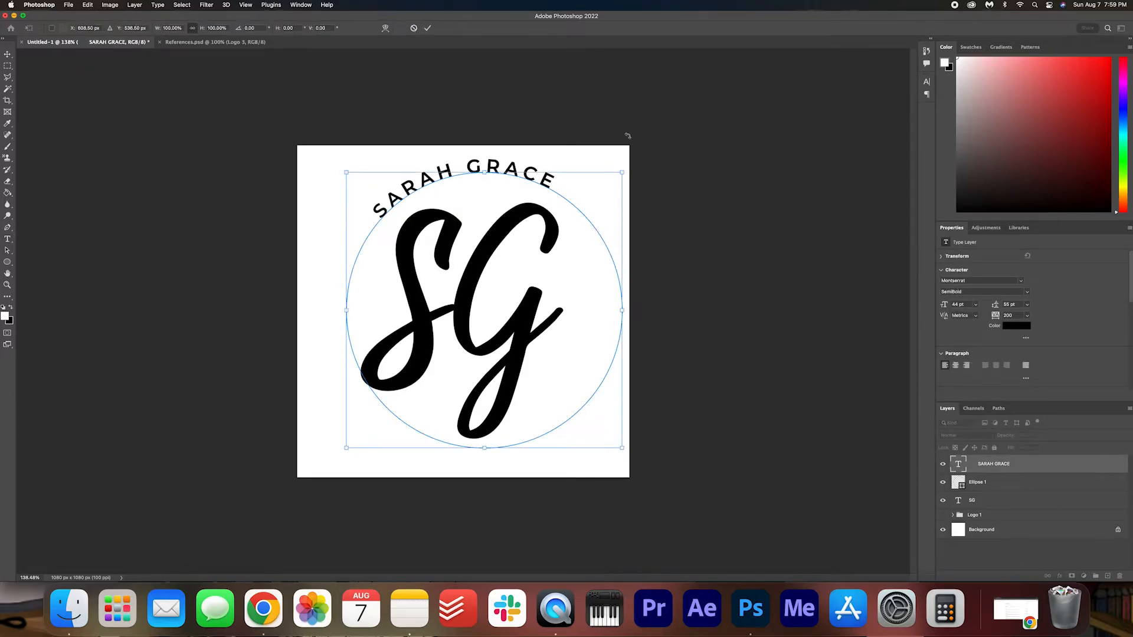
drag(639, 153, 659, 147)
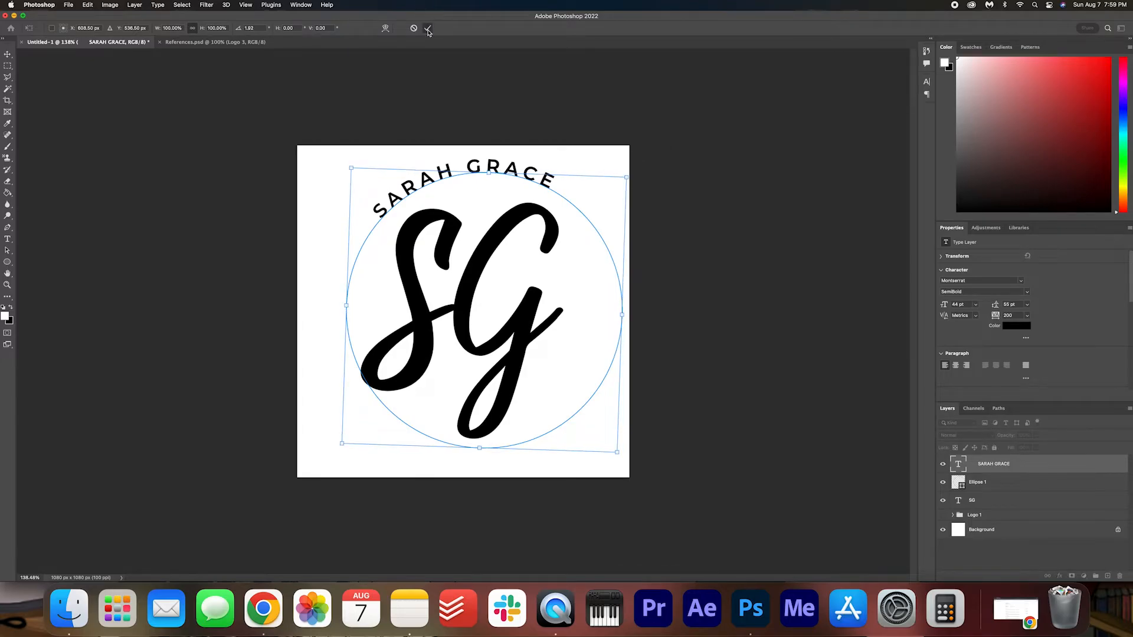
click(427, 28)
click(1014, 553)
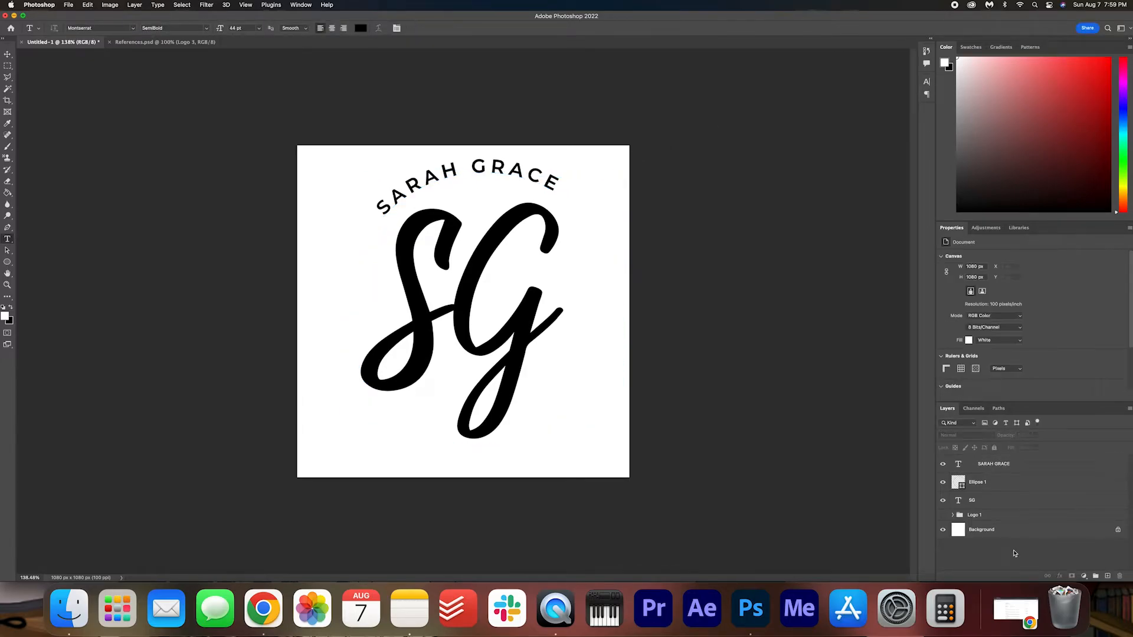
Set the curved name's tracking to 120 and add leading spaces to shift it back over the SG letters.
triple_click(508, 168)
drag(997, 319, 996, 318)
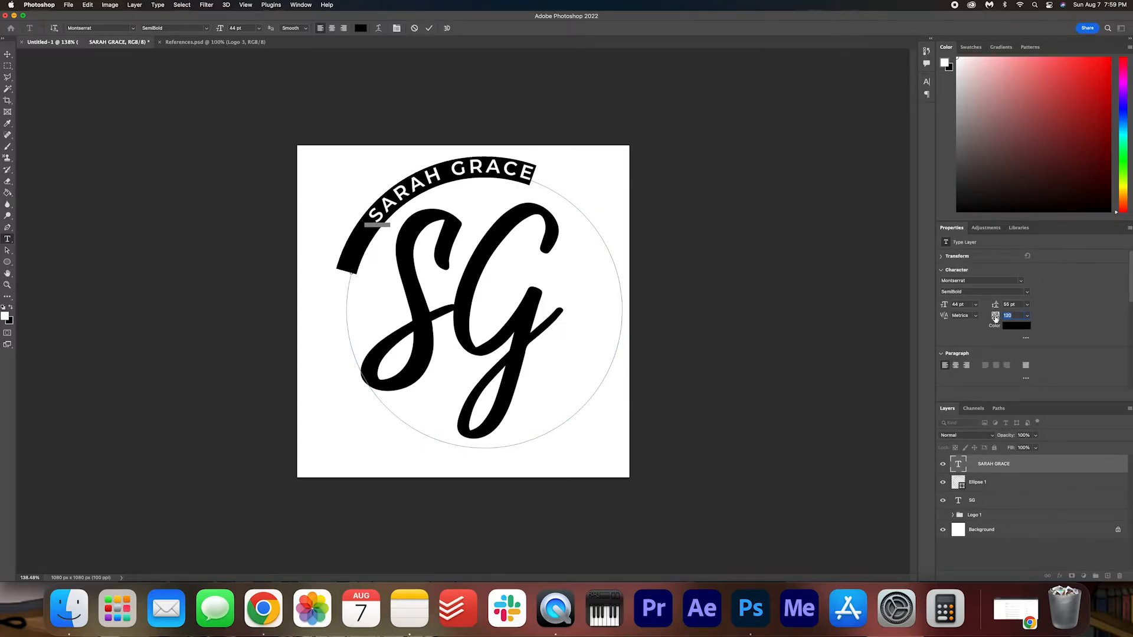
click(377, 220)
click(983, 569)
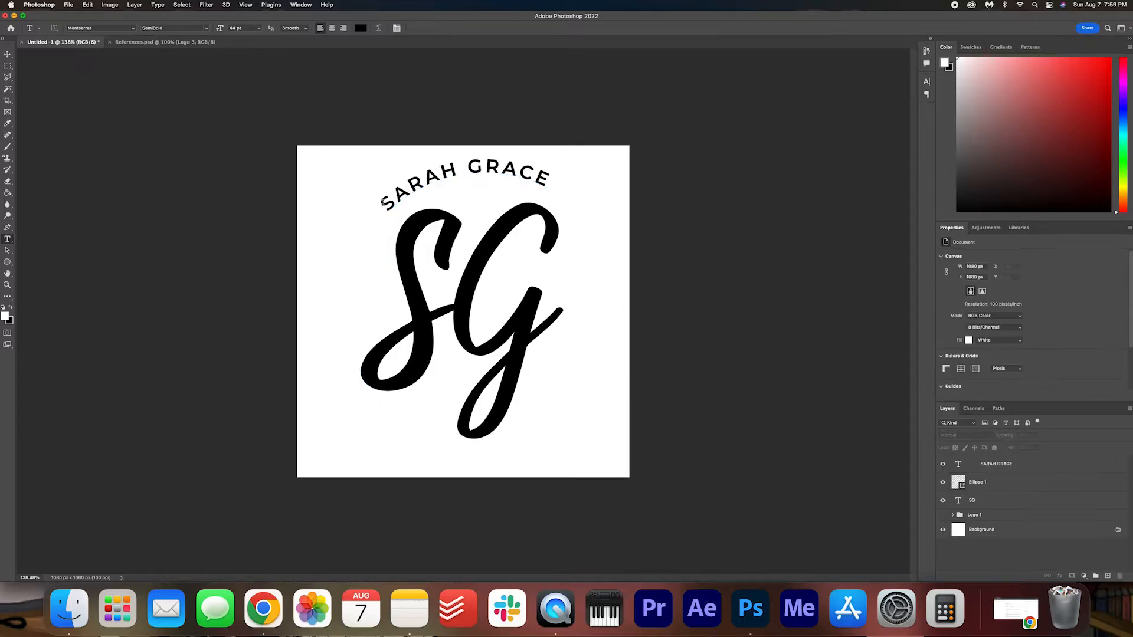
scroll(571, 268, down, 2)
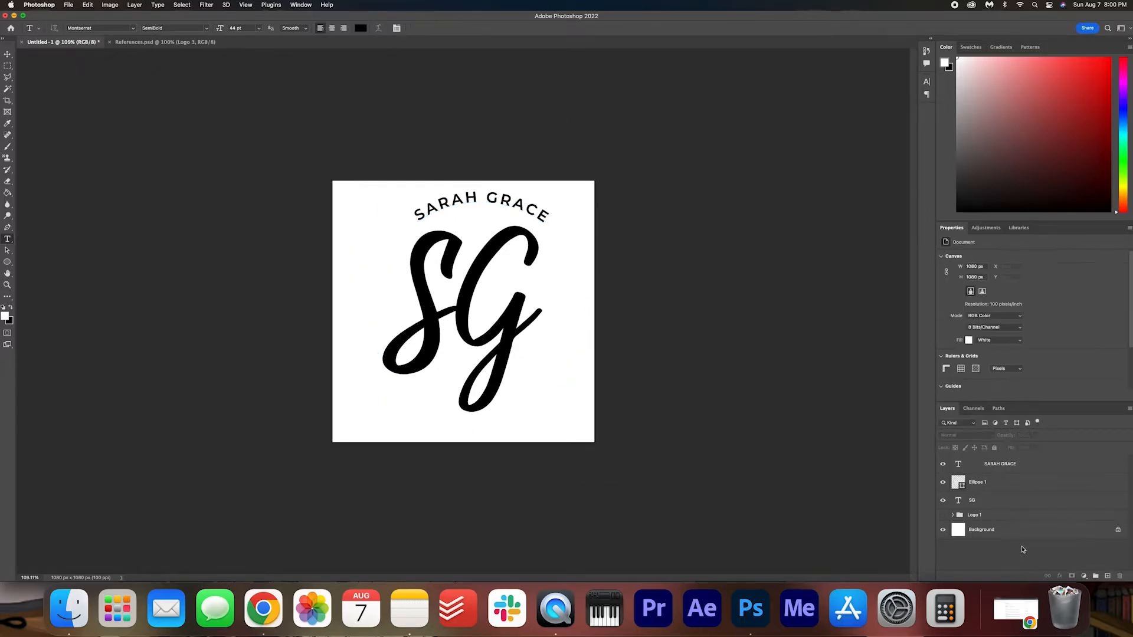
Move the curved name slightly down and left and fine-tune its rotation so it sits evenly above the SG letters.
click(1026, 465)
scroll(507, 236, up, 4)
key(super+t)
drag(506, 154, 458, 145)
key(Return)
key(super+t)
key(Return)
key(super+t)
drag(685, 141, 680, 136)
key(Return)
key(super+t)
key(Return)
click(984, 561)
scroll(611, 341, down, 2)
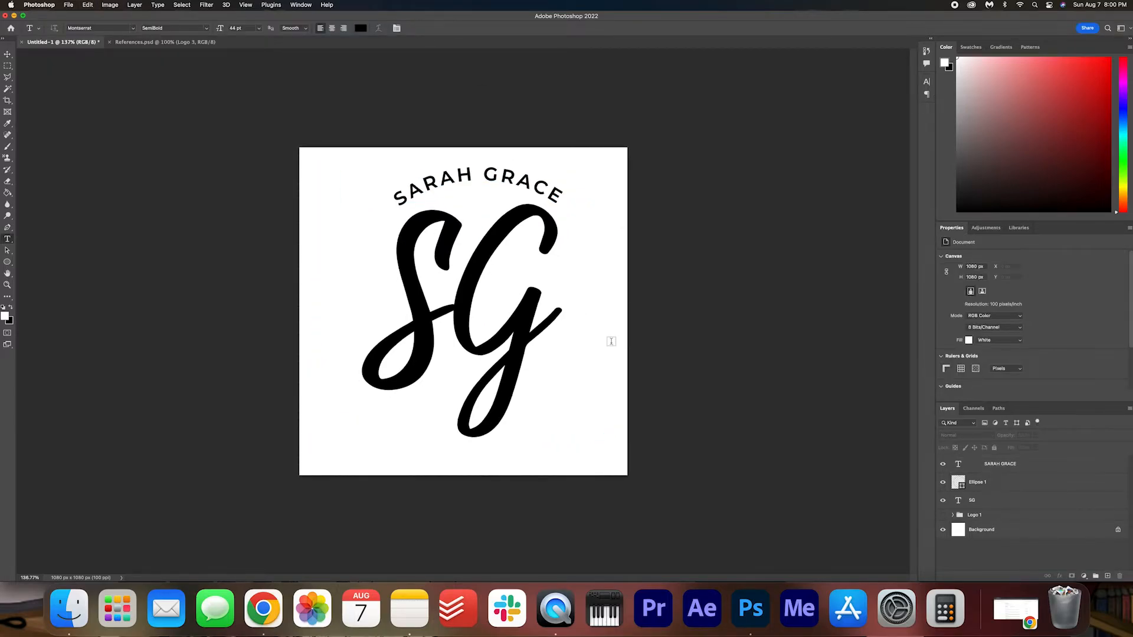
Nudge the SG letters slightly up and left beneath the curved name.
click(1003, 500)
key(super+t)
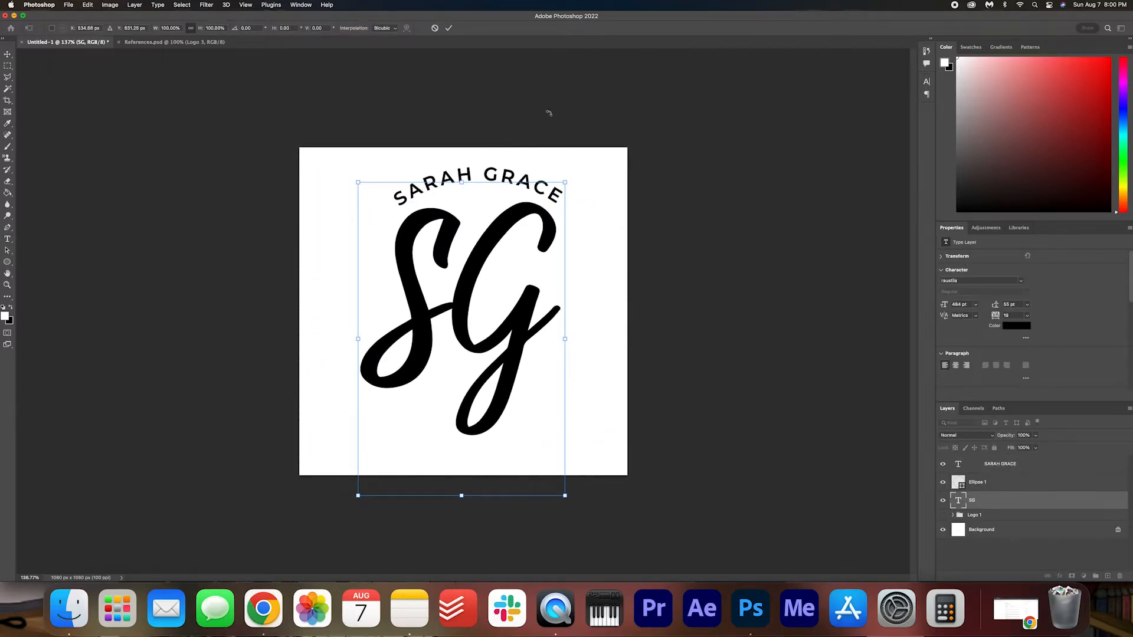
click(449, 28)
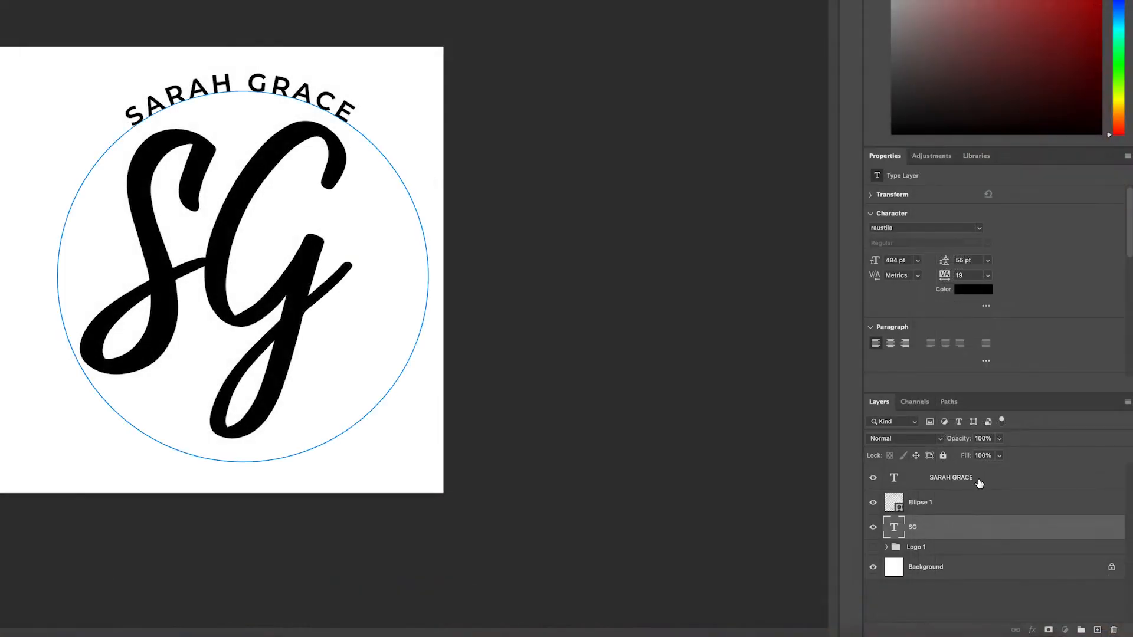
Group the curved name, Ellipse 1 and SG layers and rename the group Logo 2.
click(1021, 465)
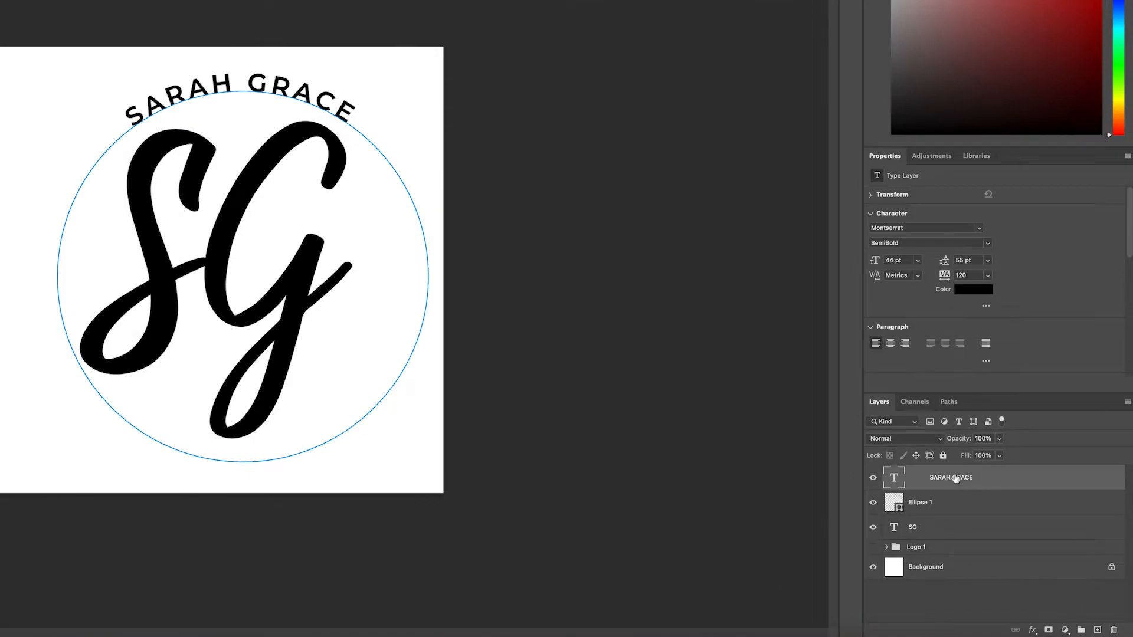
shift+click(949, 527)
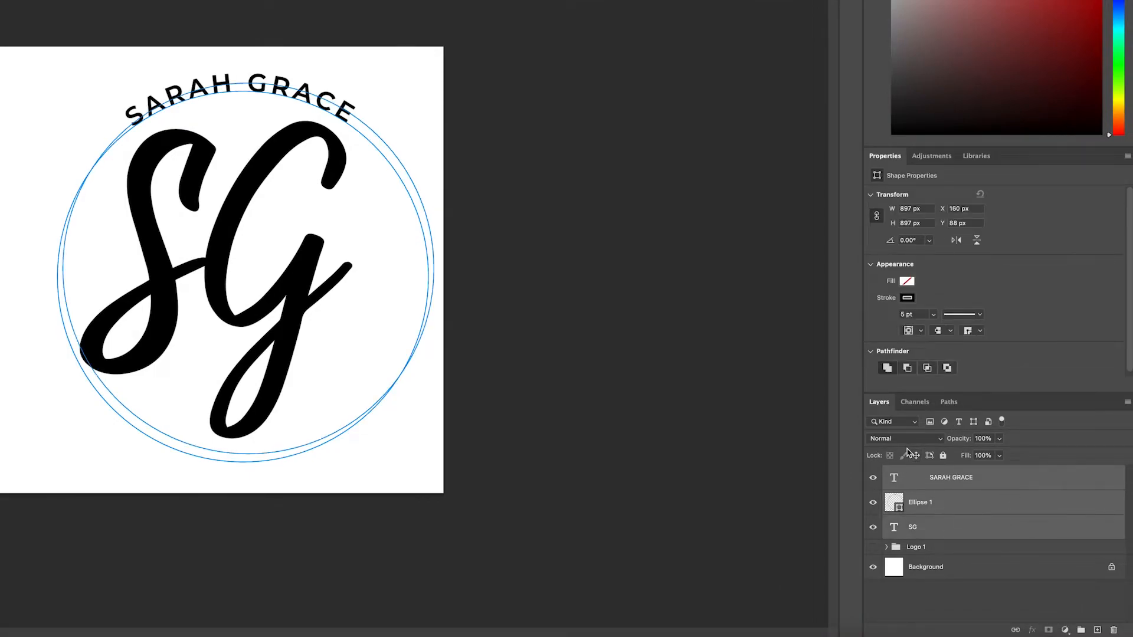
click(1080, 631)
double_click(916, 473)
text(Logo 2)
key(Return)
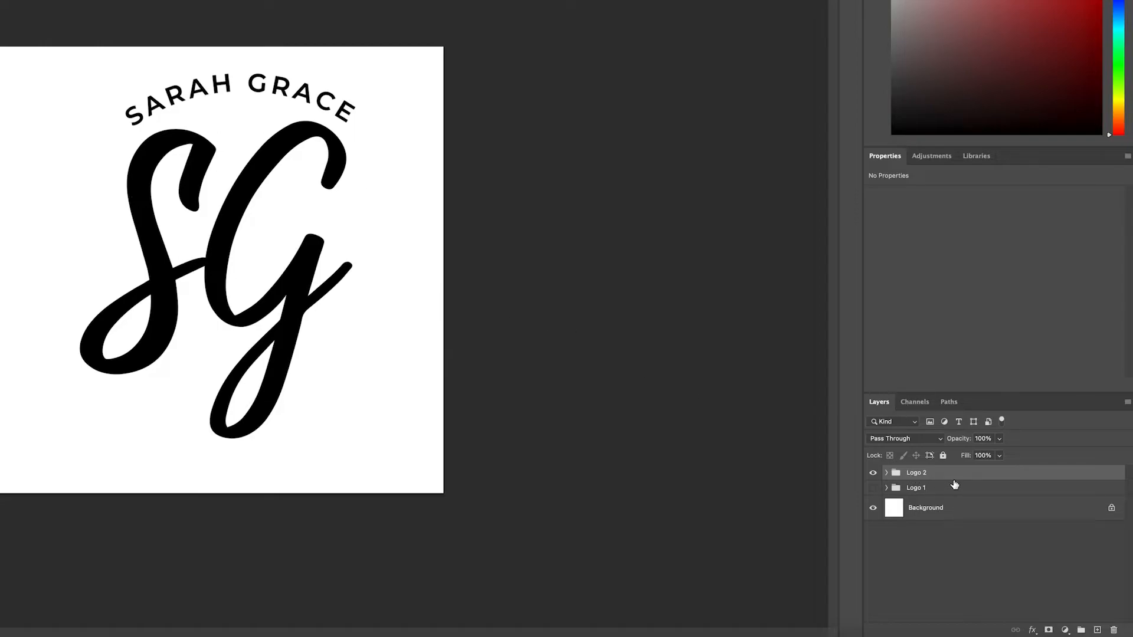
Move the Logo 2 group down and slightly left to centre it on the canvas.
key(ctrl+t)
drag(236, 230, 243, 253)
drag(347, 253, 339, 246)
key(Return)
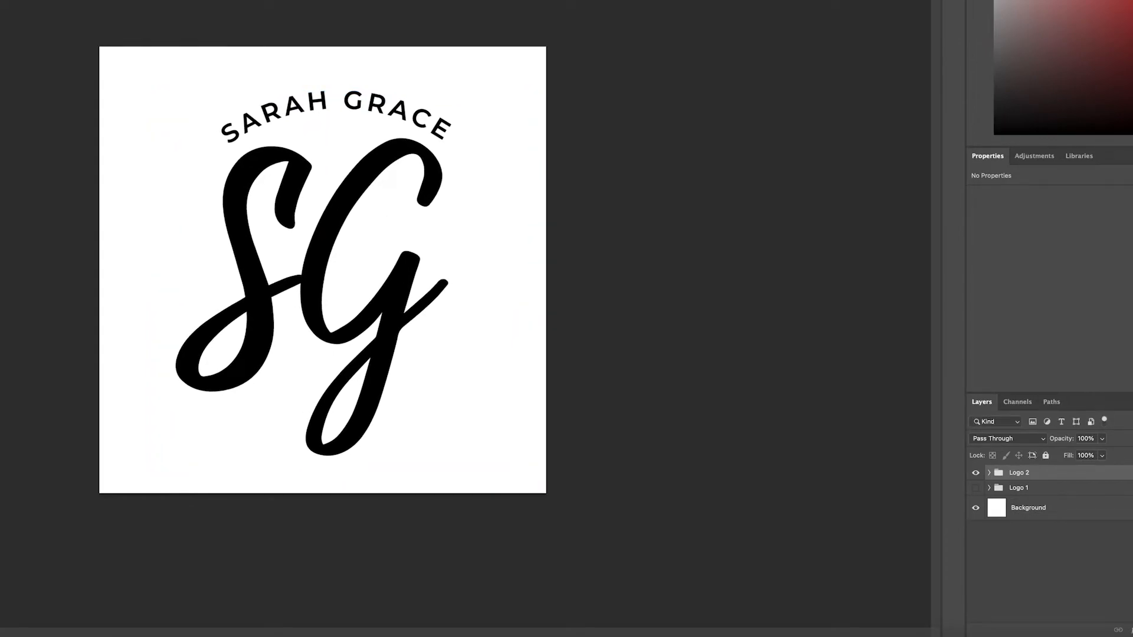
Delete the Ellipse 1 layer from the Logo 2 group and collapse the group.
click(989, 473)
click(1045, 522)
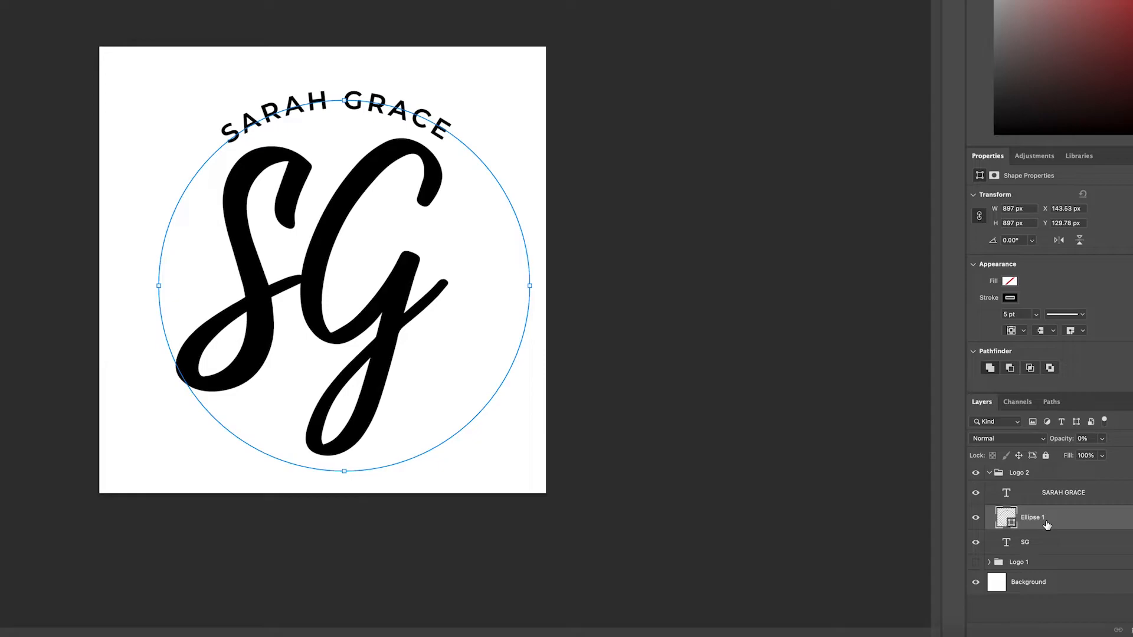
key(Delete)
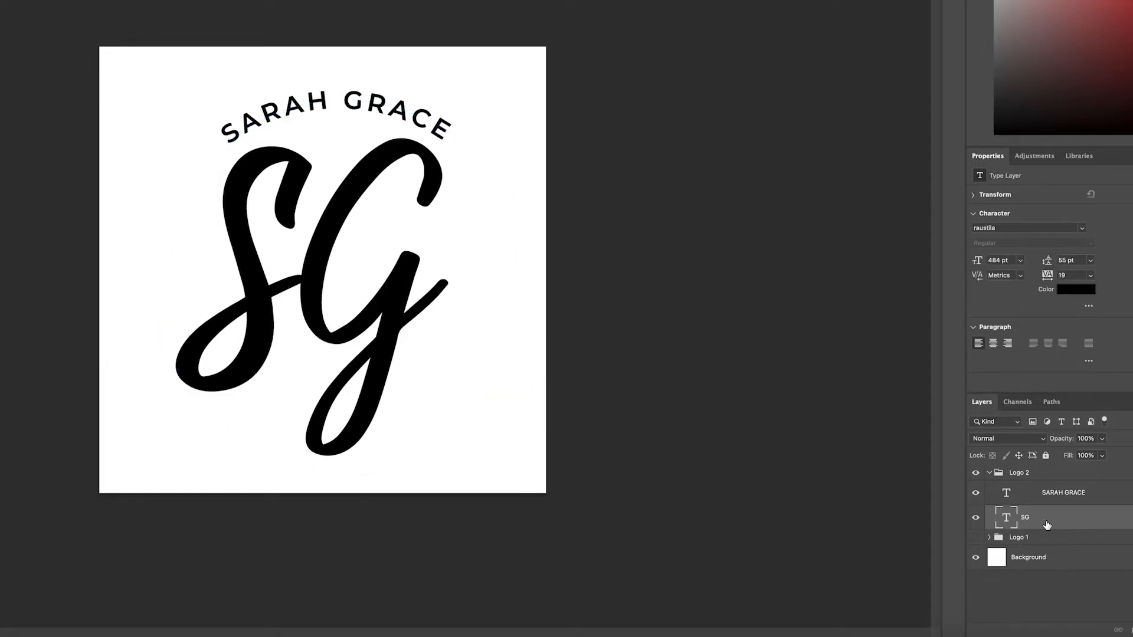
click(995, 474)
click(989, 473)
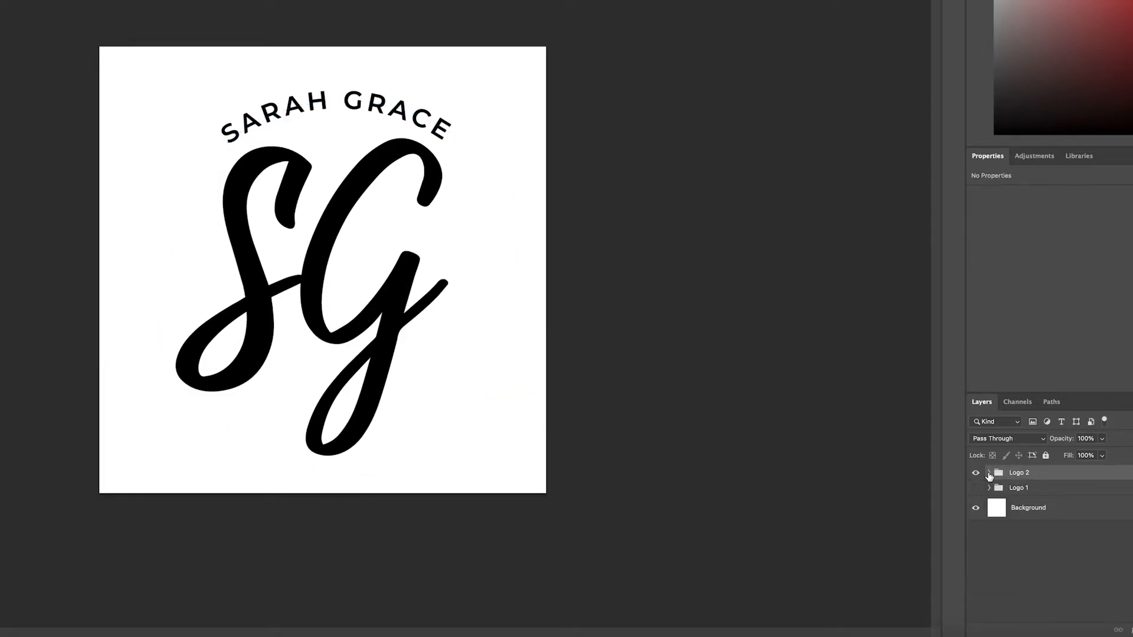
Fine-tune the Logo 2 group's position on the canvas and hide the group.
drag(295, 224, 297, 224)
key(Return)
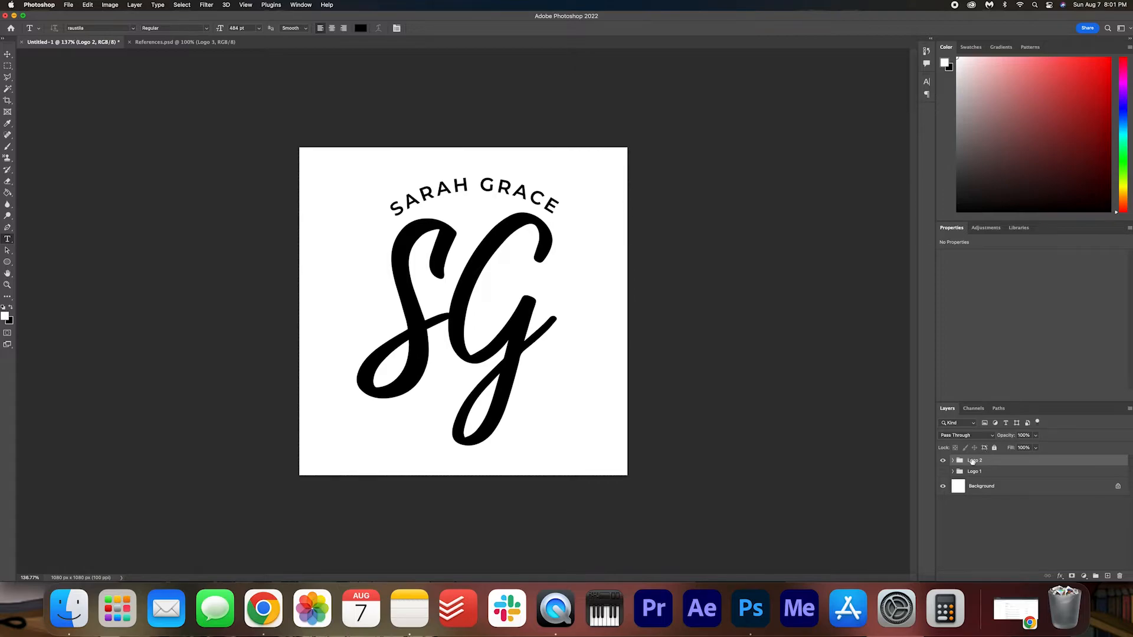
click(943, 460)
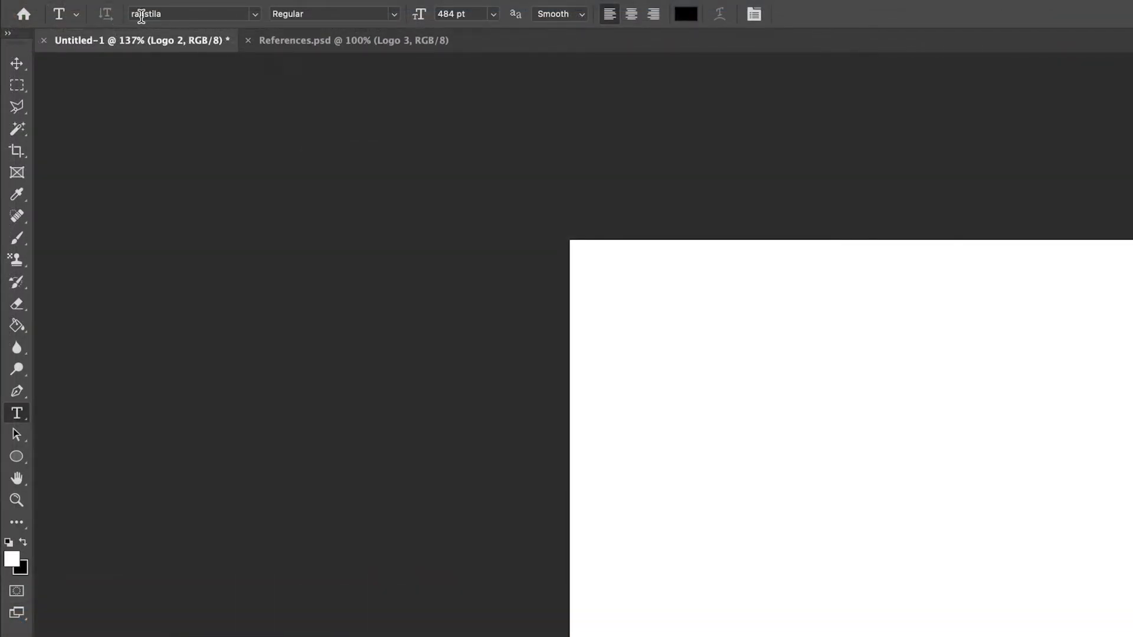
Start a new text layer on the blank canvas in the raustila font at 148 pt.
click(255, 14)
click(255, 18)
click(829, 518)
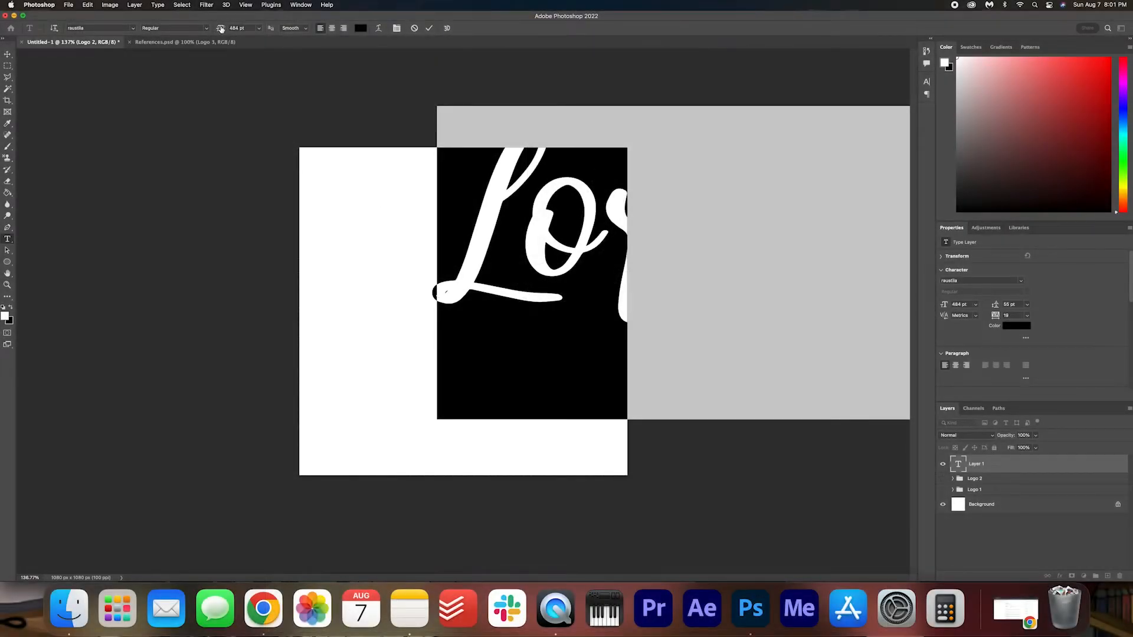
drag(220, 28, 69, 31)
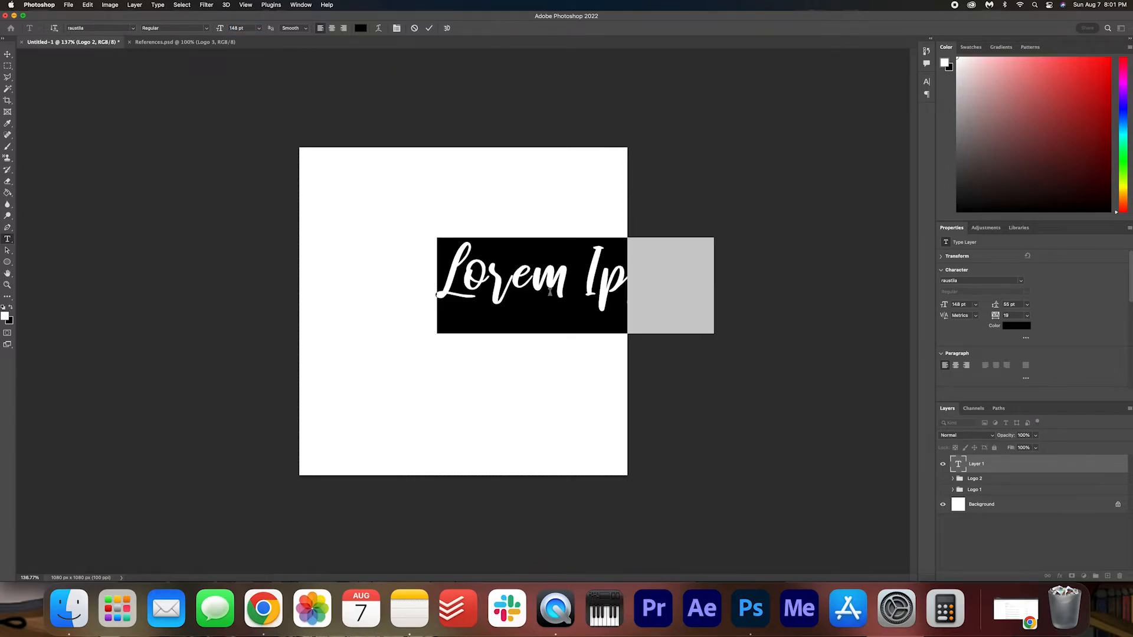
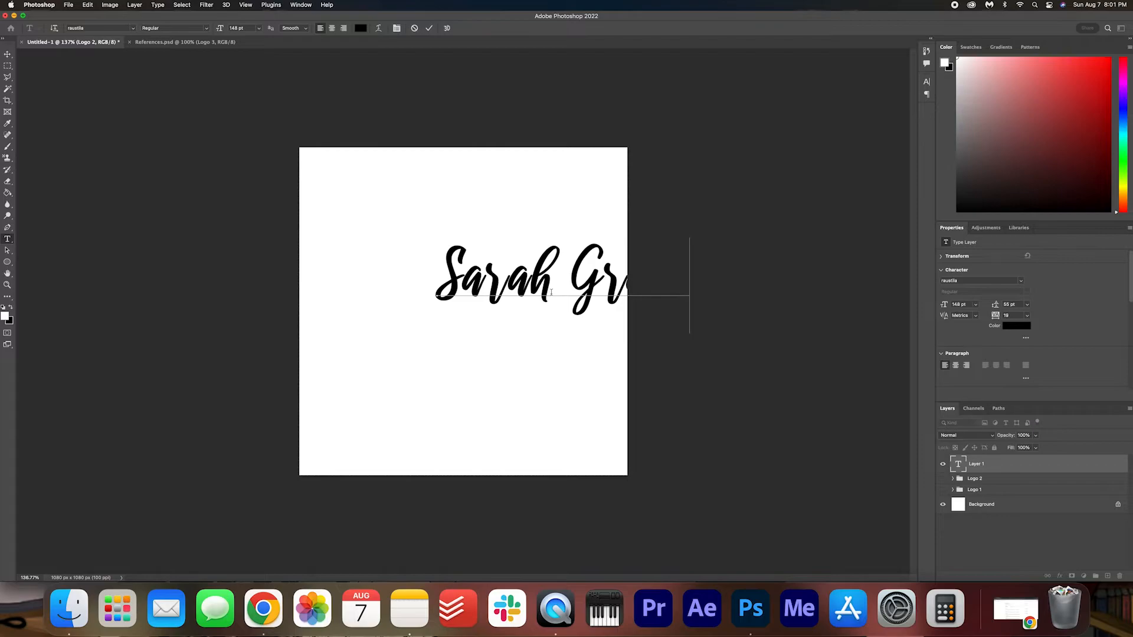
Enter the full name with capitalised initials and move the text to the middle of the canvas.
click(428, 28)
key(super+t)
drag(569, 282, 469, 308)
Set the script name's tracking to -20 and shift it right to recentre it on the canvas.
click(8, 262)
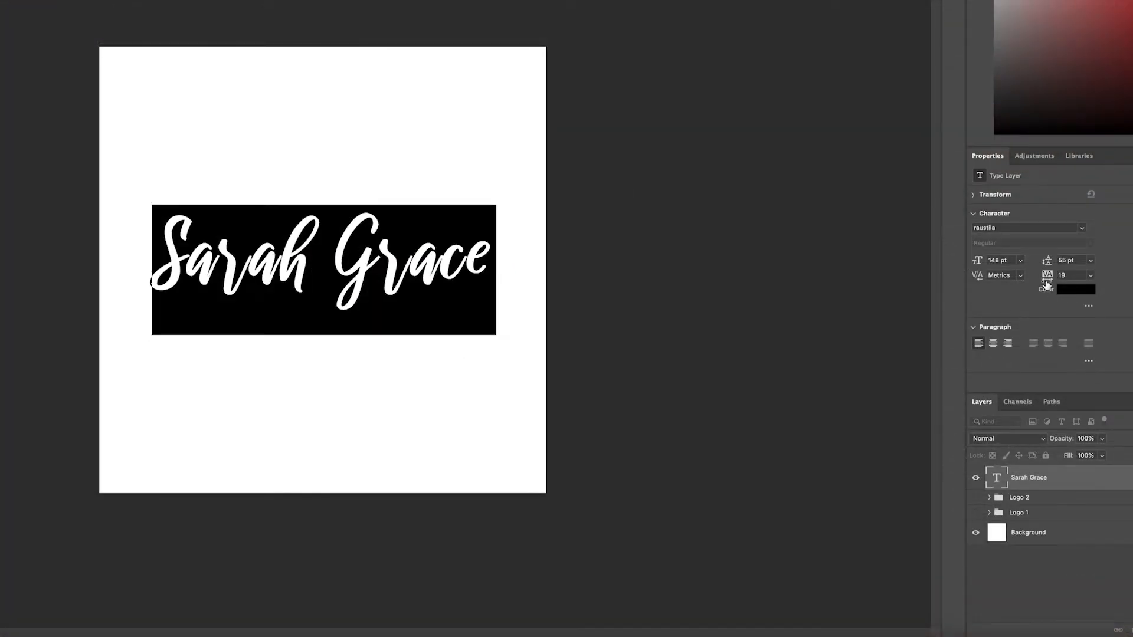
drag(1049, 281, 1048, 282)
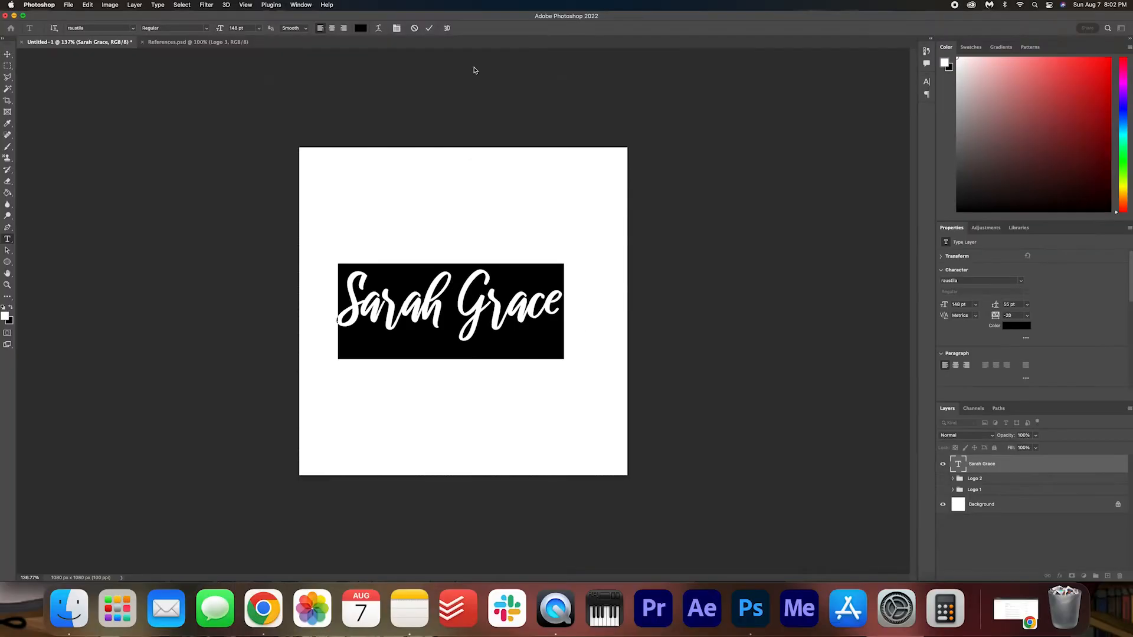
click(428, 32)
key(ctrl+t)
drag(492, 277, 505, 277)
click(449, 28)
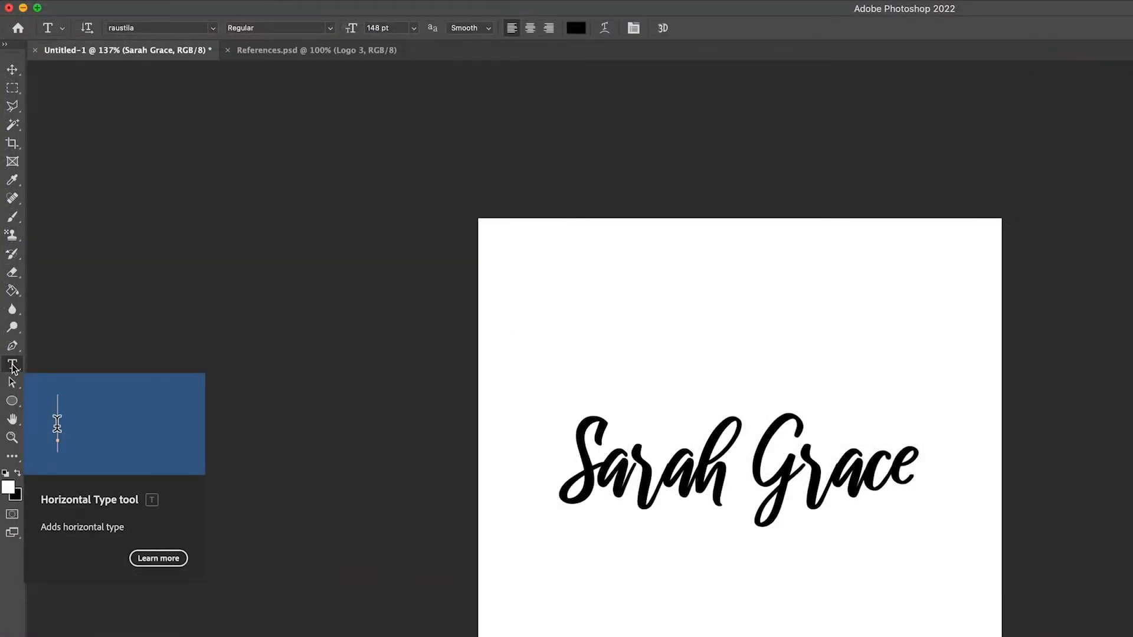
Add a new text layer reading DESIGNER in Montserrat Medium over the lower part of the script name.
click(146, 27)
text(mont)
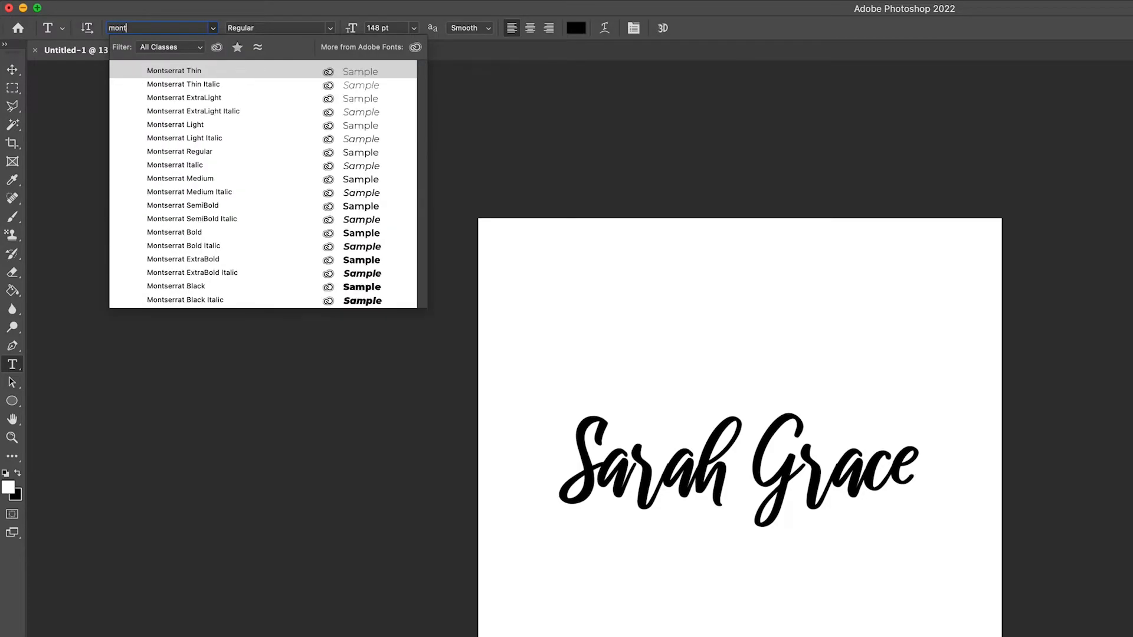
click(240, 179)
click(730, 554)
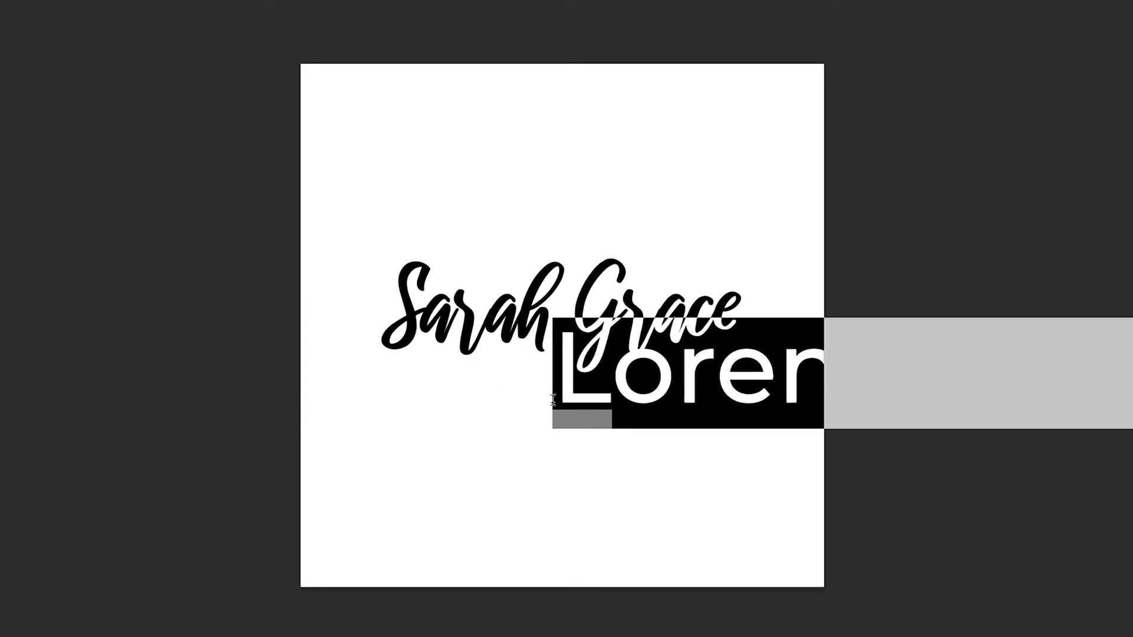
key(BackSpace)
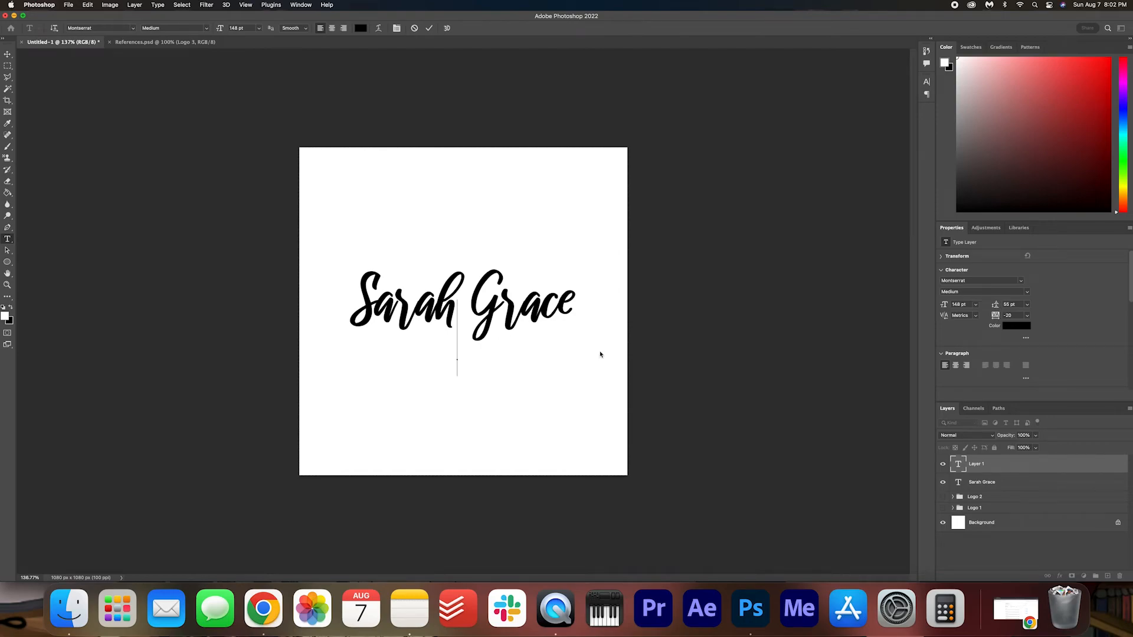
text(DESIGNER)
Reduce the DESIGNER text to 40 pt and centre it just below the script name.
key(super+a)
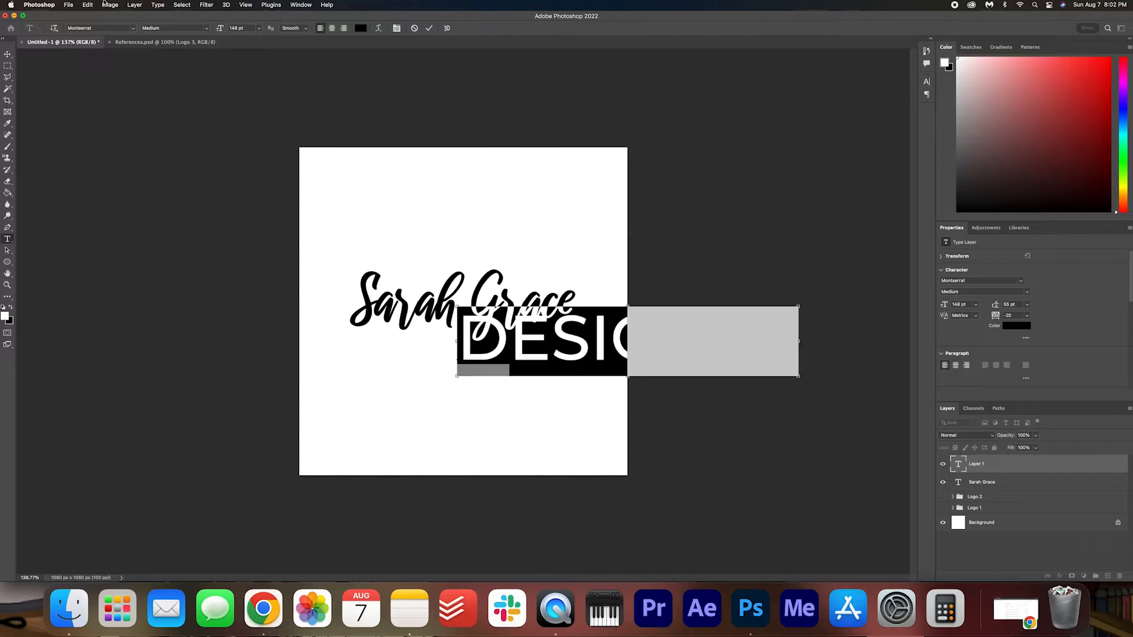
drag(218, 28, 170, 29)
click(429, 28)
key(super+t)
drag(490, 353, 464, 350)
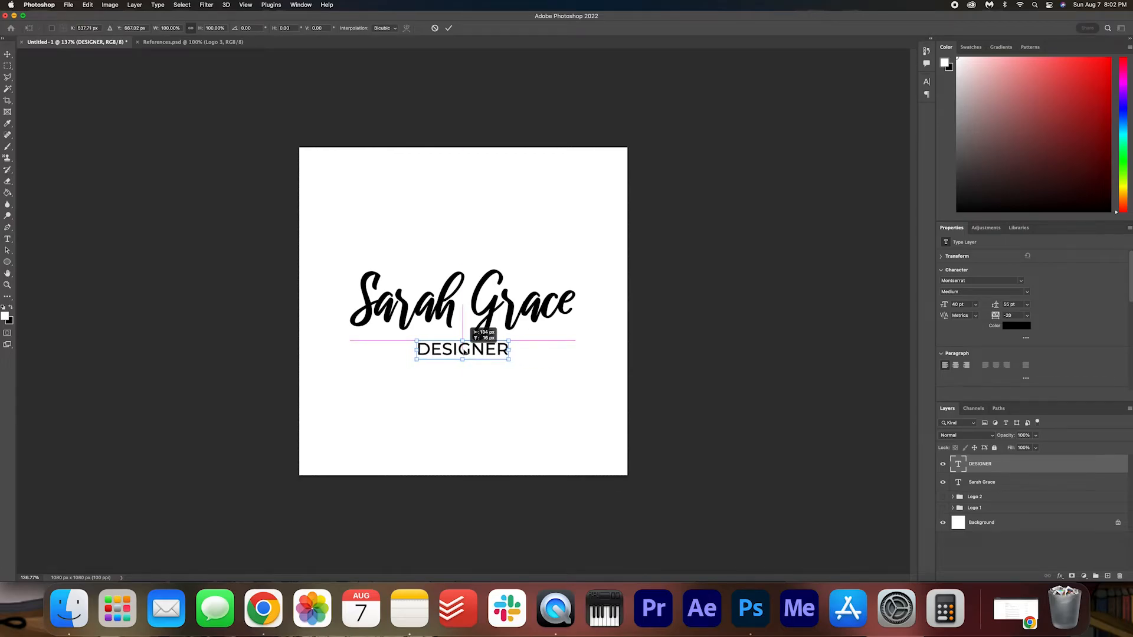
key(Return)
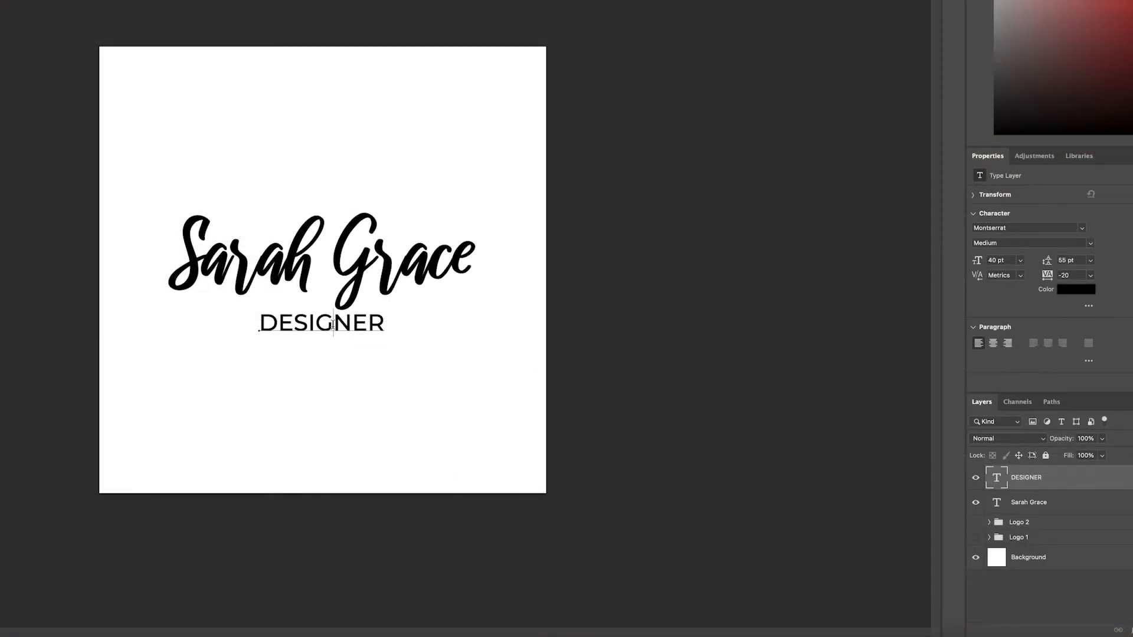
Set the DESIGNER text's tracking to 480 and shift it left to recentre it under the script name.
double_click(470, 350)
drag(1047, 275, 1069, 279)
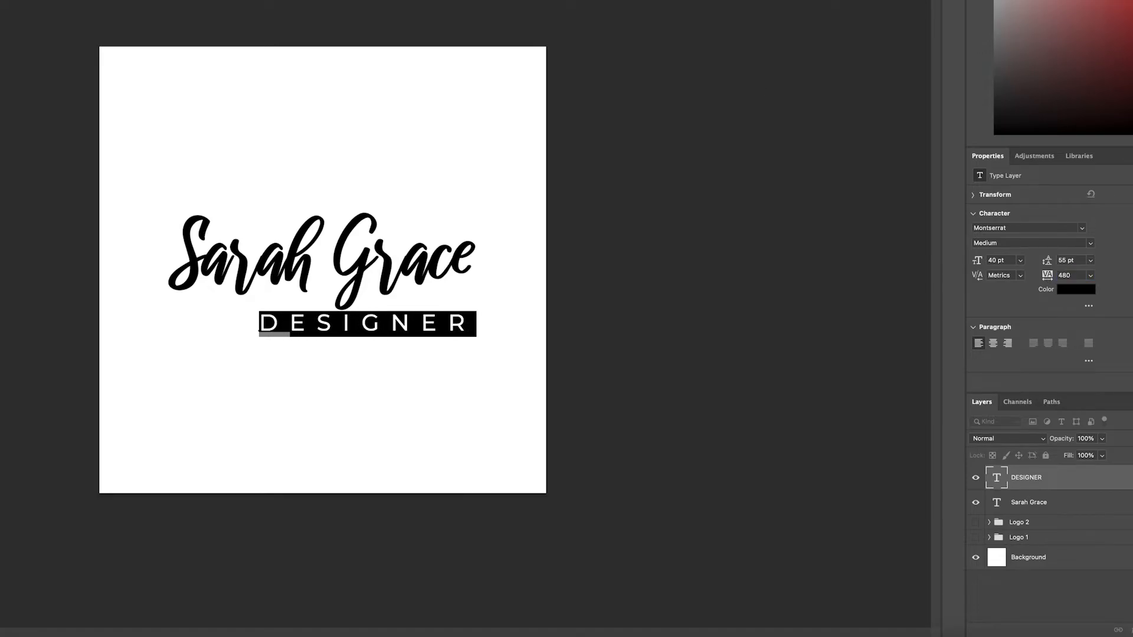
key(ctrl+Return)
key(ctrl+t)
drag(398, 320, 353, 322)
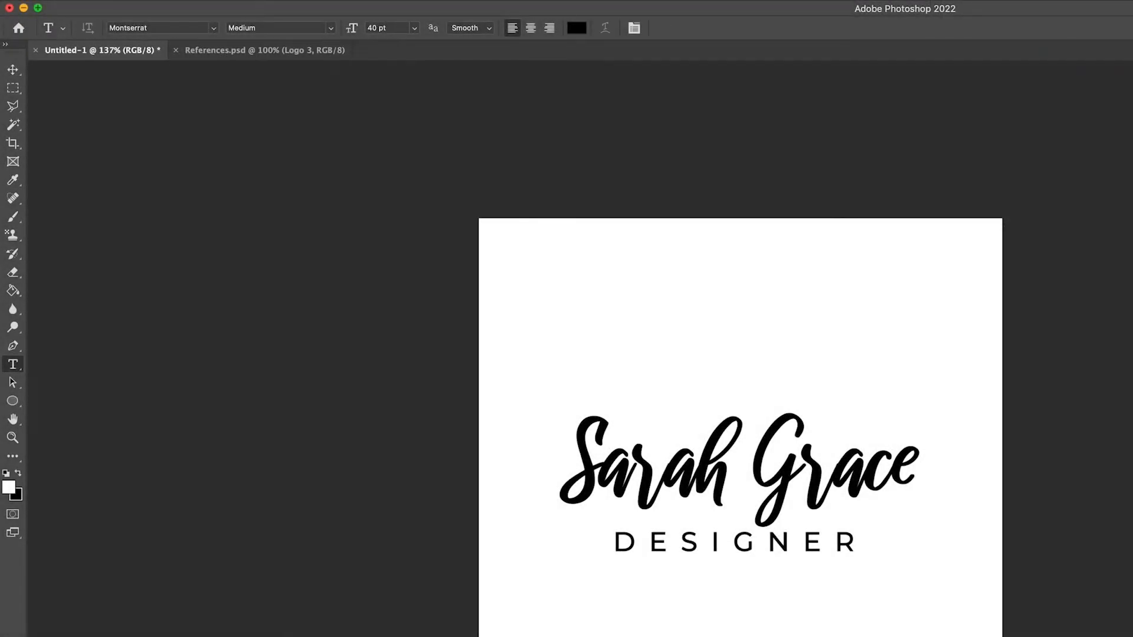
Set up the Rectangle tool with no fill and a black stroke 3 pt wide.
click(11, 402)
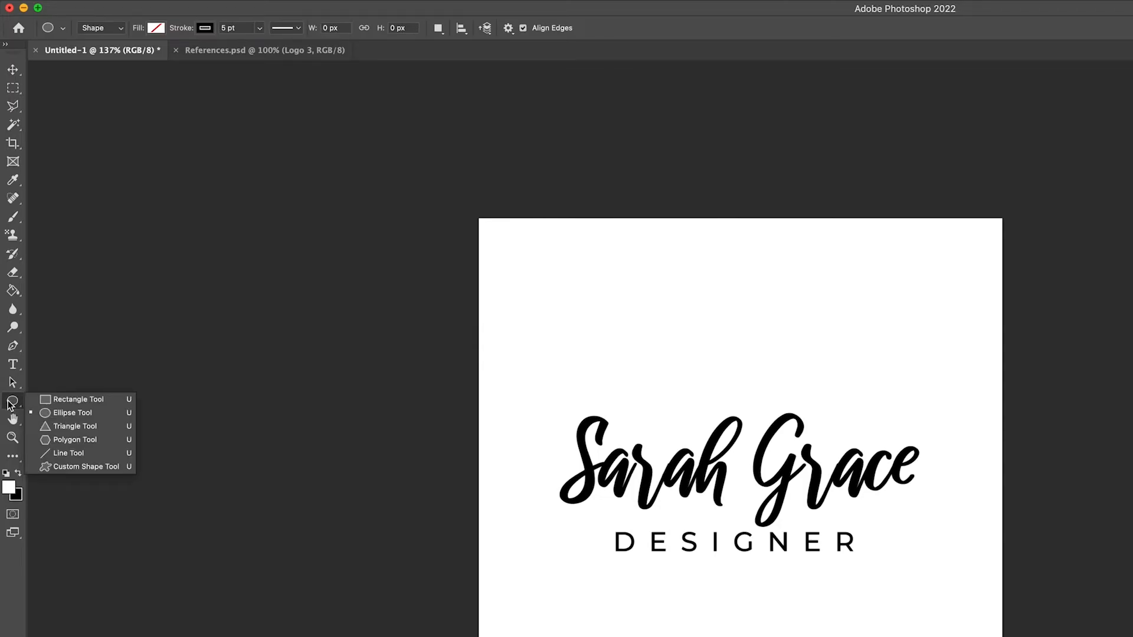
click(106, 400)
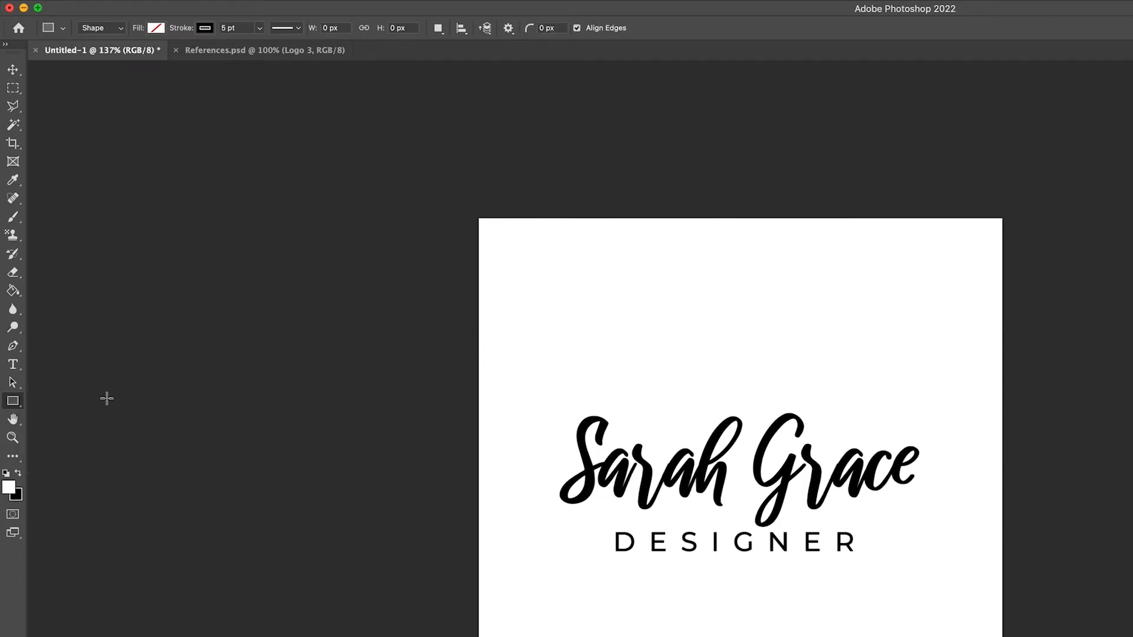
click(155, 30)
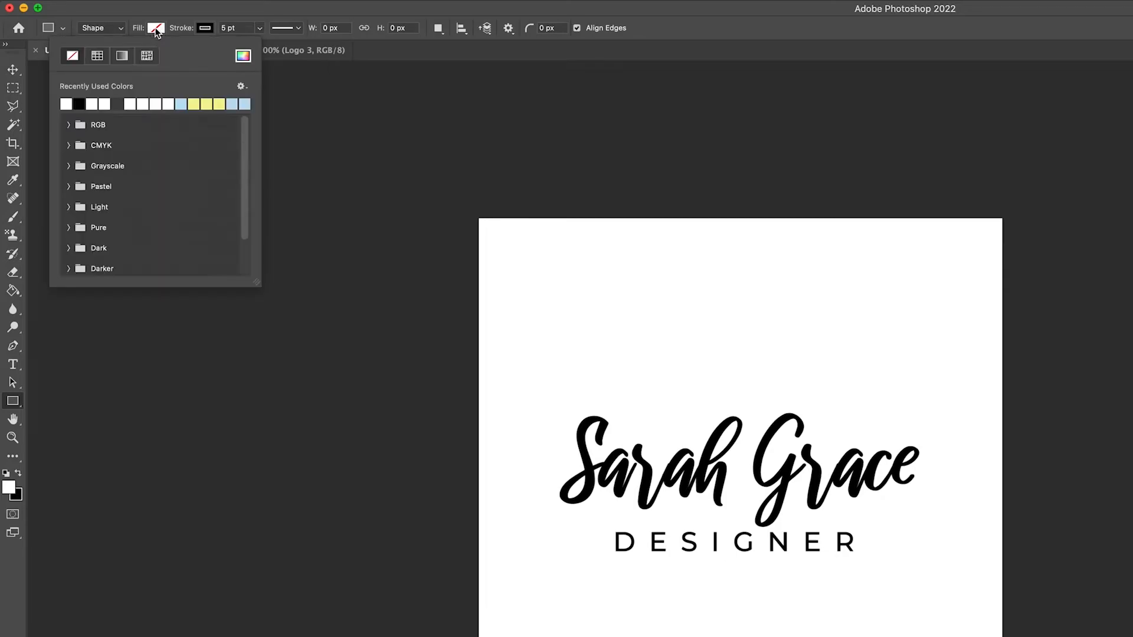
click(155, 29)
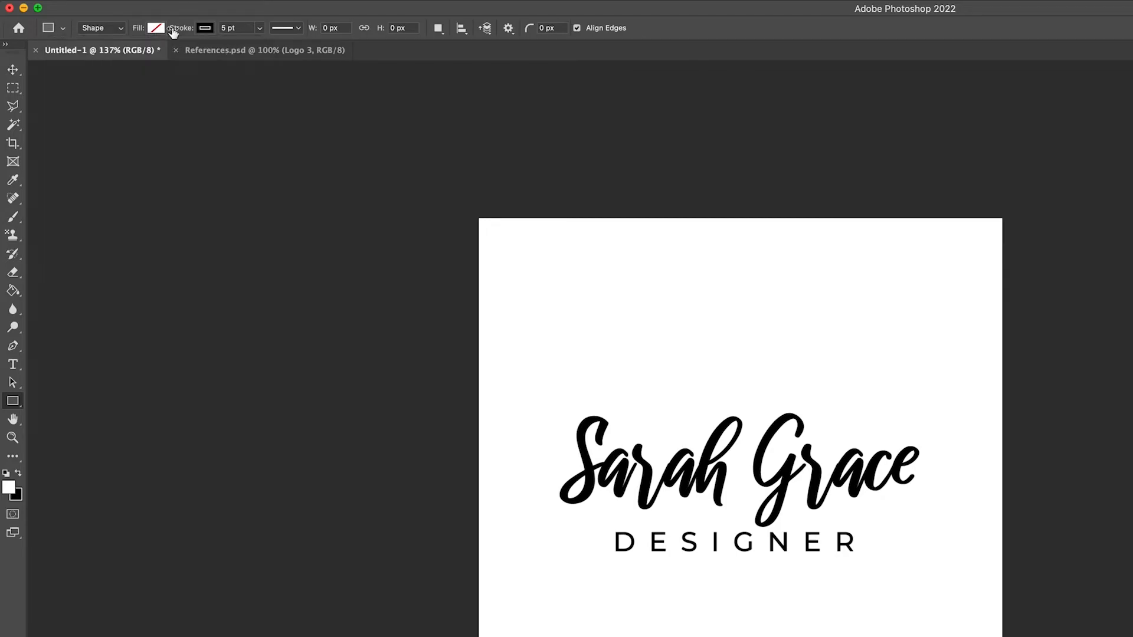
click(207, 30)
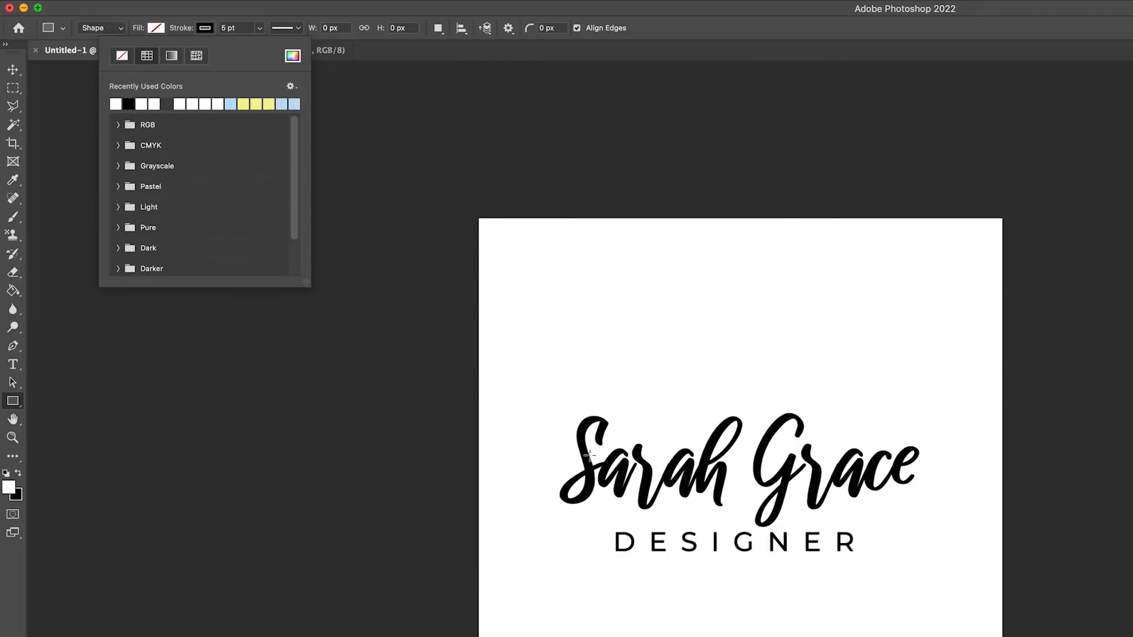
click(210, 8)
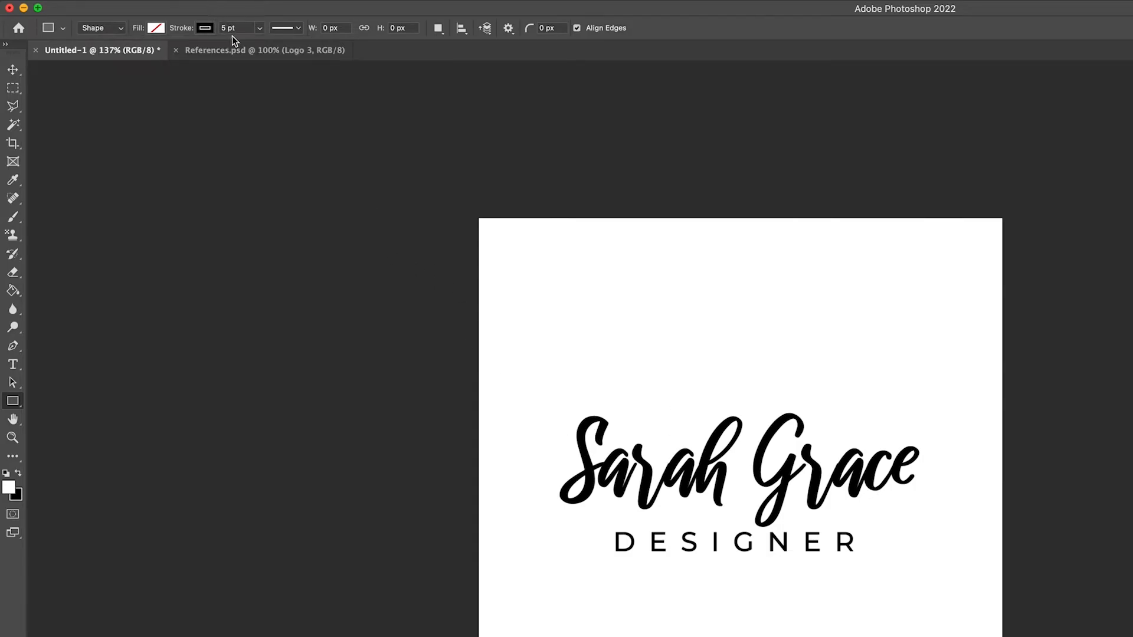
drag(225, 28, 202, 32)
text(3)
key(Return)
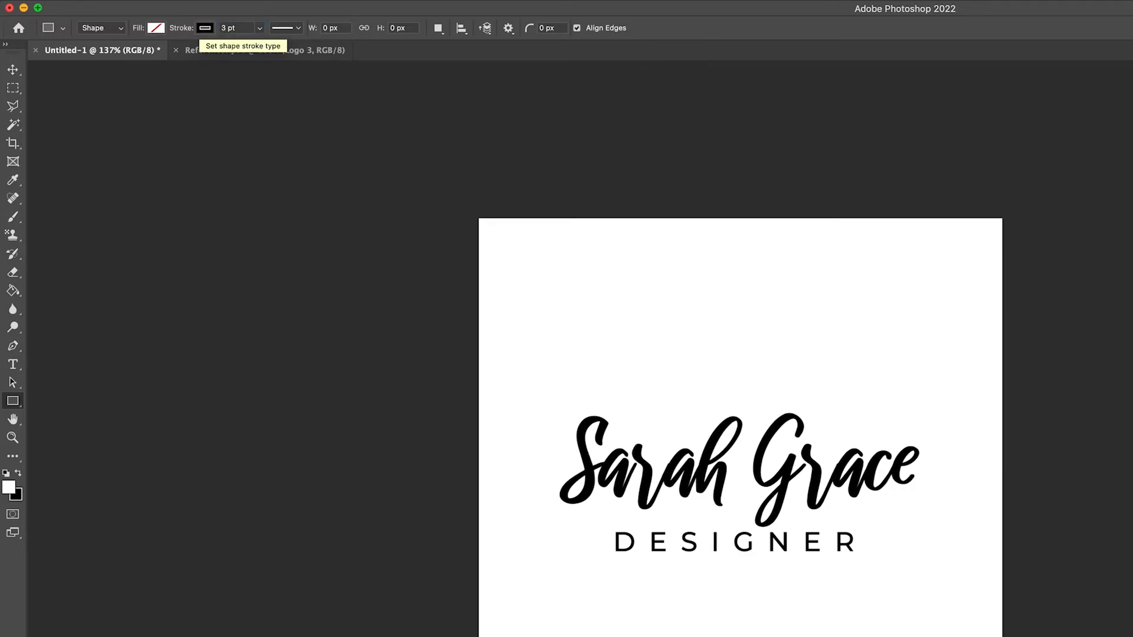
Draw a rectangle about 764 by 318 px around the script name and DESIGNER, repositioning it while drawing.
drag(352, 239, 721, 393)
key(space)
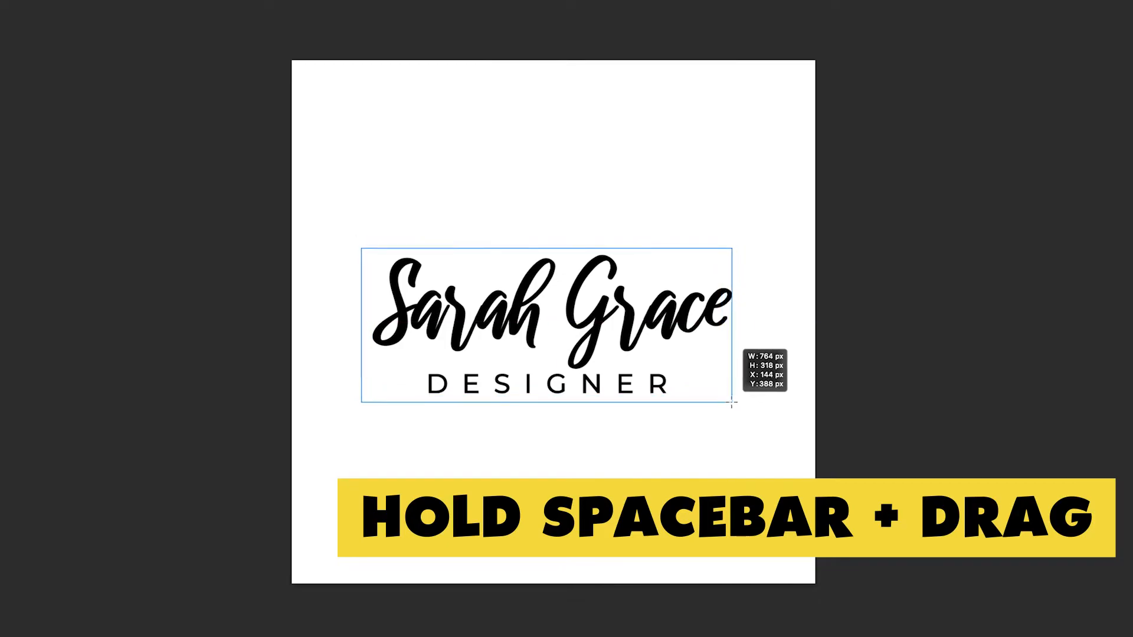